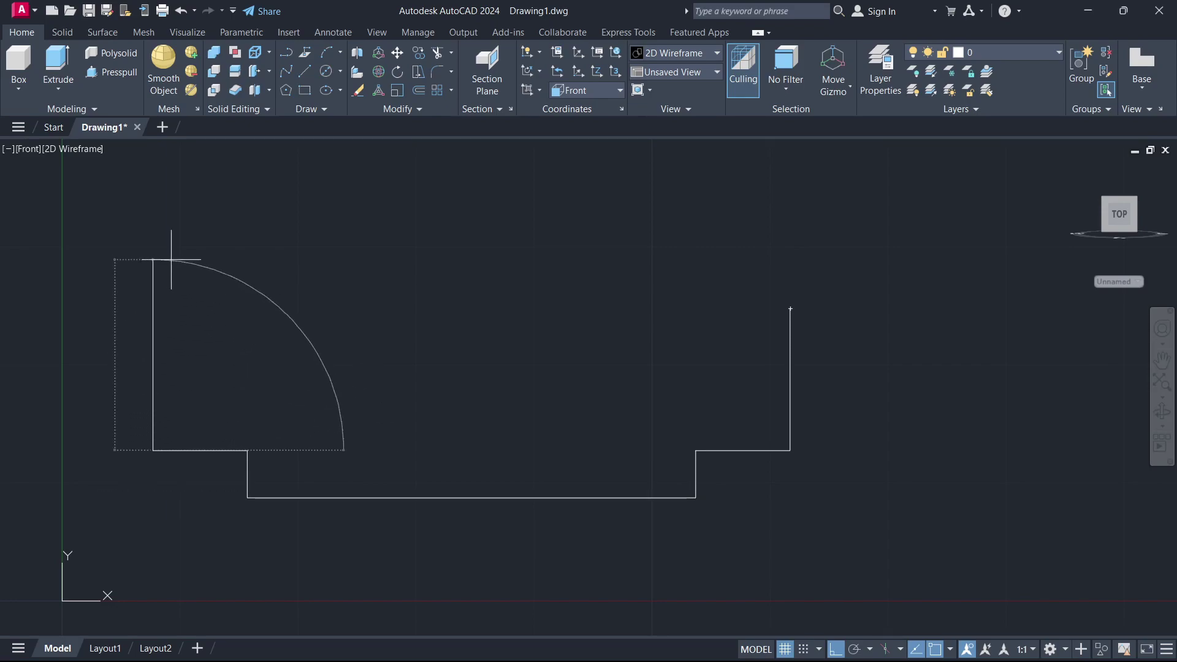
Finish the stepped base polyline with a straight top edge closing back to its start.
key(l)
key(Return)
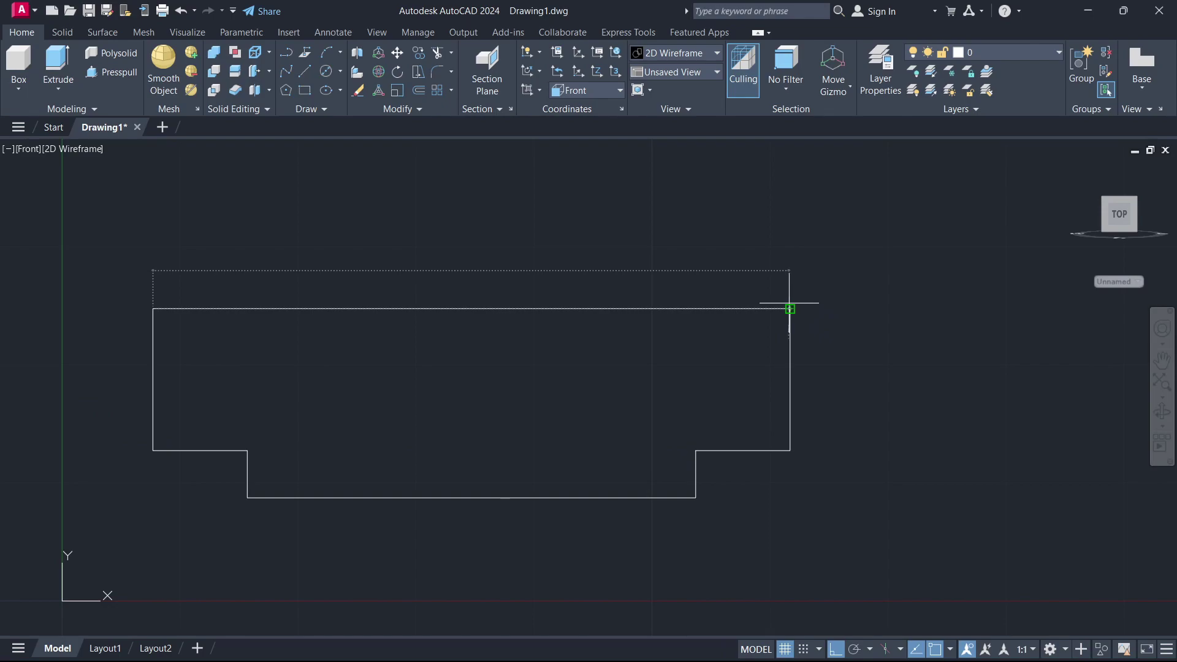
scroll(980, 394, down, 2)
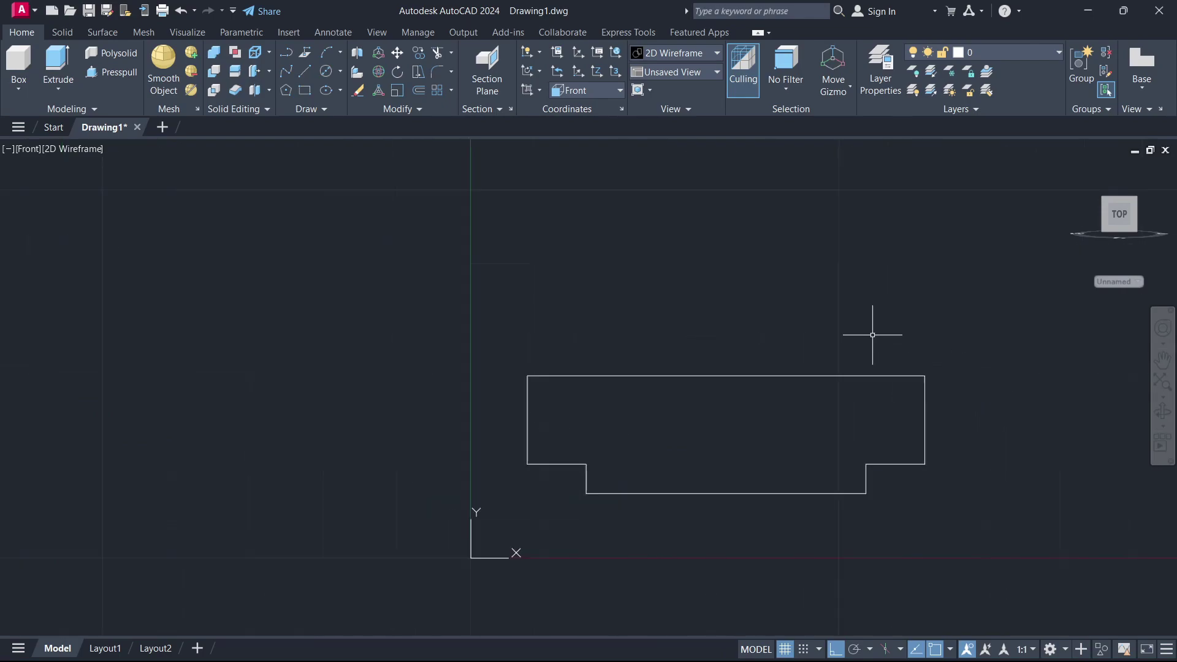
scroll(874, 334, up, 2)
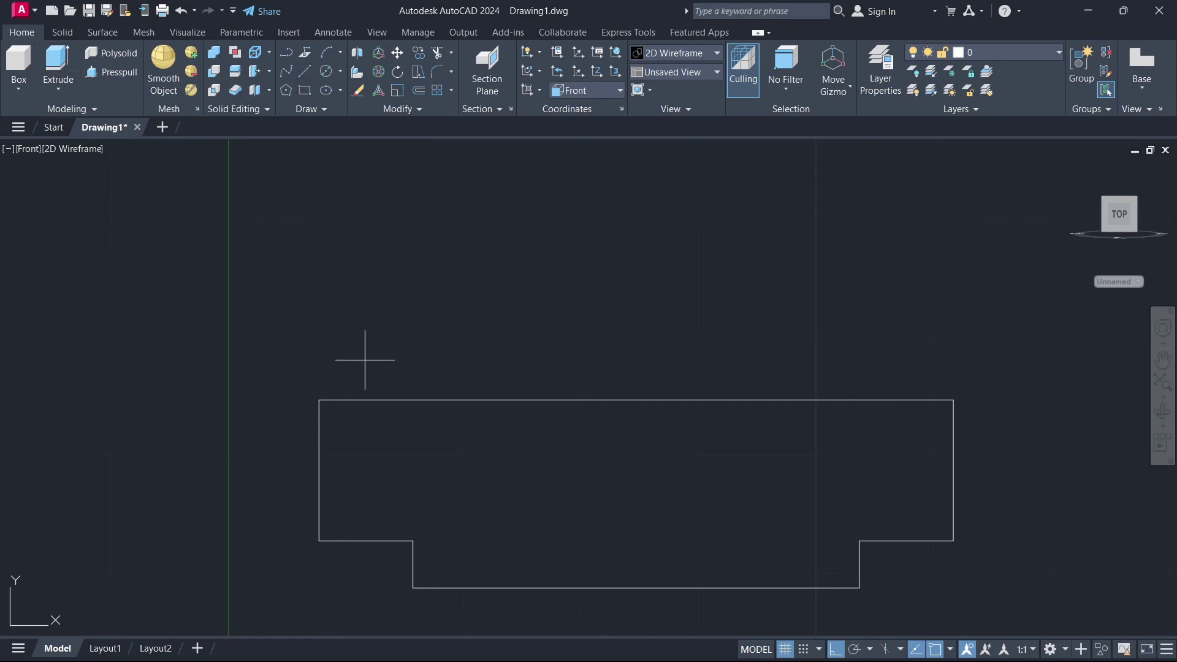
scroll(340, 420, down, 2)
scroll(527, 395, up, 2)
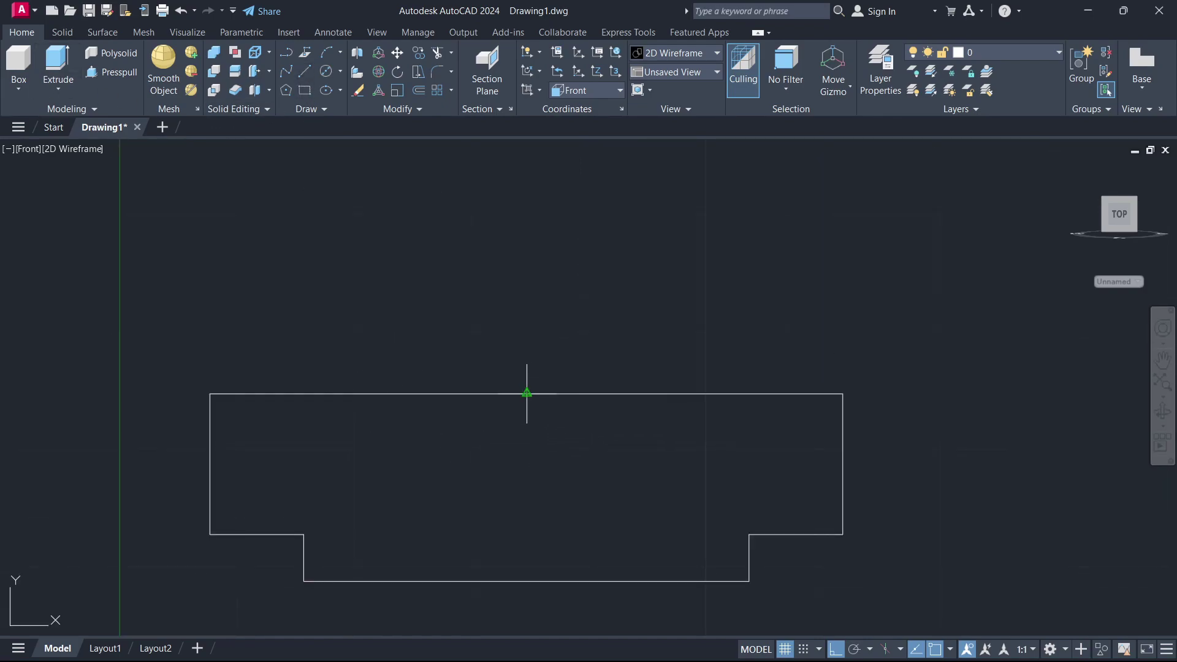
Draw a vertical centre line rising from the base top edge's midpoint.
click(527, 393)
scroll(535, 355, down, 2)
scroll(539, 257, up, 2)
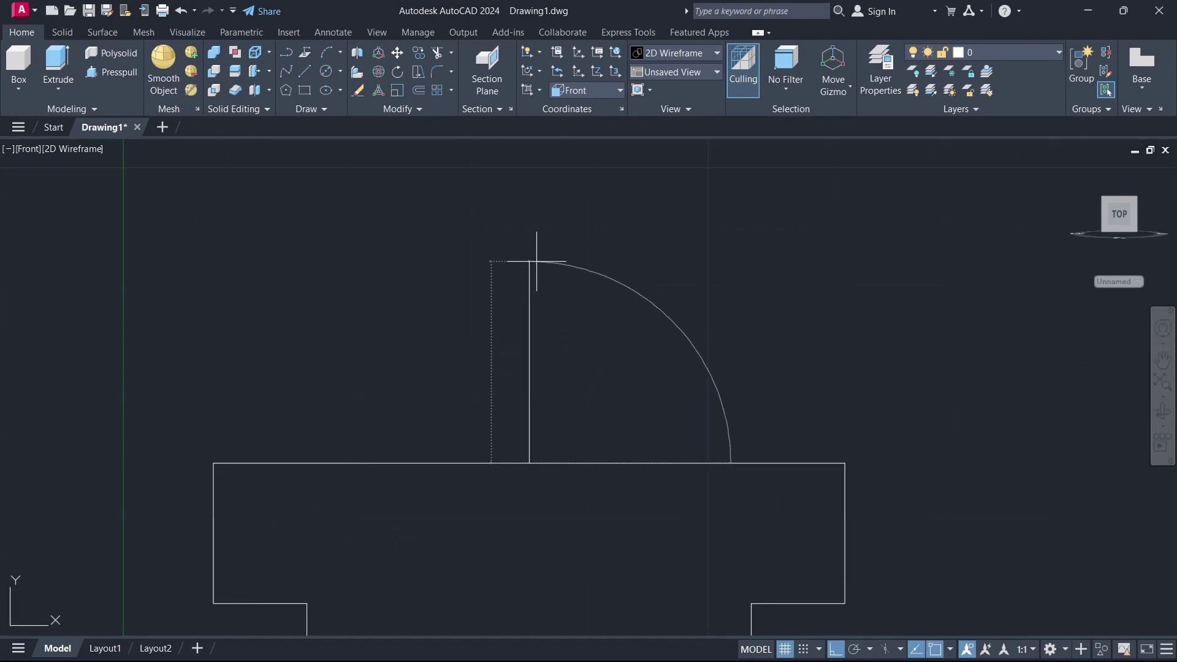
scroll(537, 294, down, 5)
scroll(538, 315, up, 4)
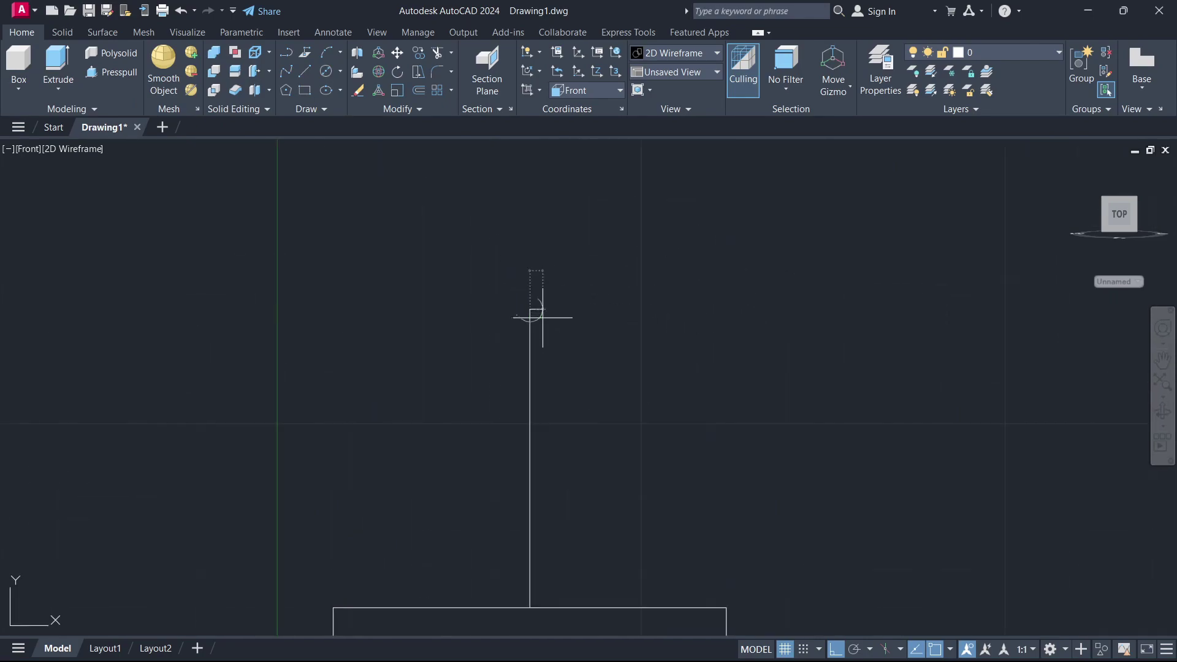
scroll(538, 324, down, 2)
key(Escape)
scroll(524, 465, up, 2)
scroll(530, 457, down, 2)
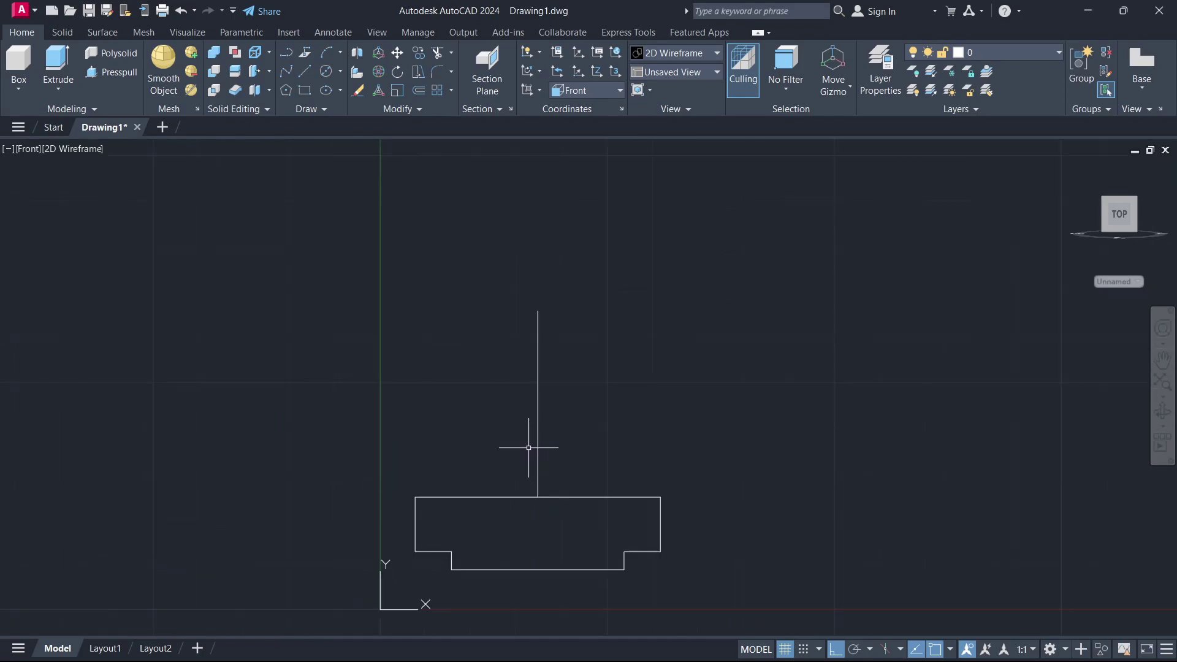
scroll(528, 437, down, 2)
scroll(527, 450, up, 2)
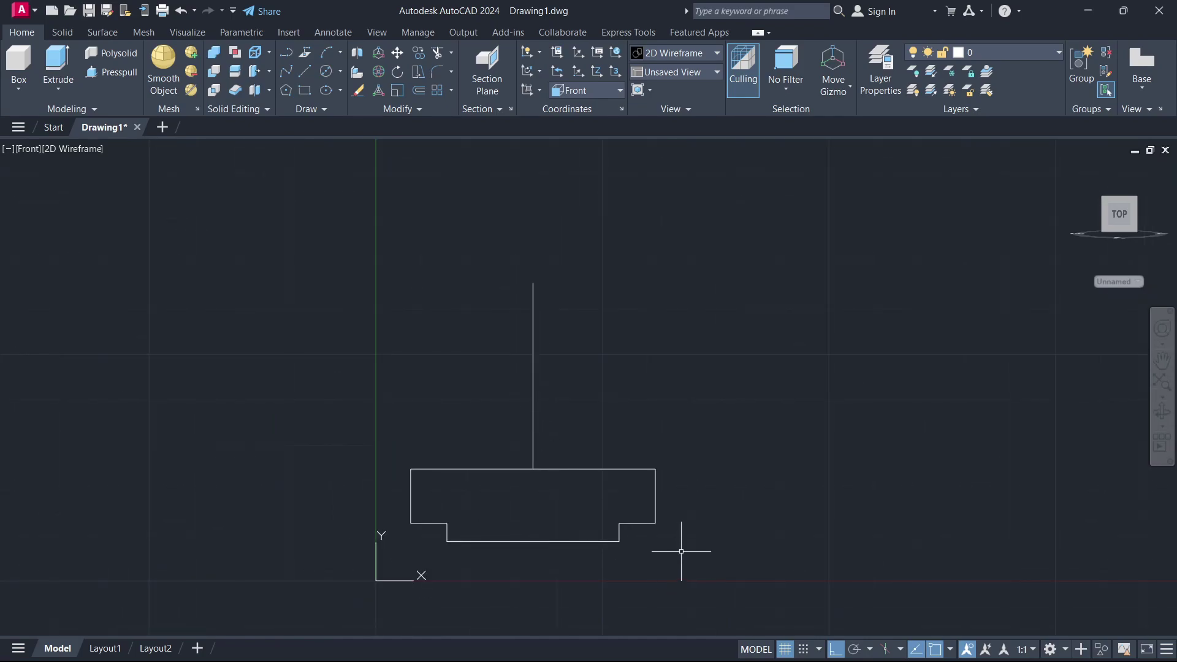
Move the whole profile and centre line to the right and recentre the view.
click(685, 555)
click(405, 266)
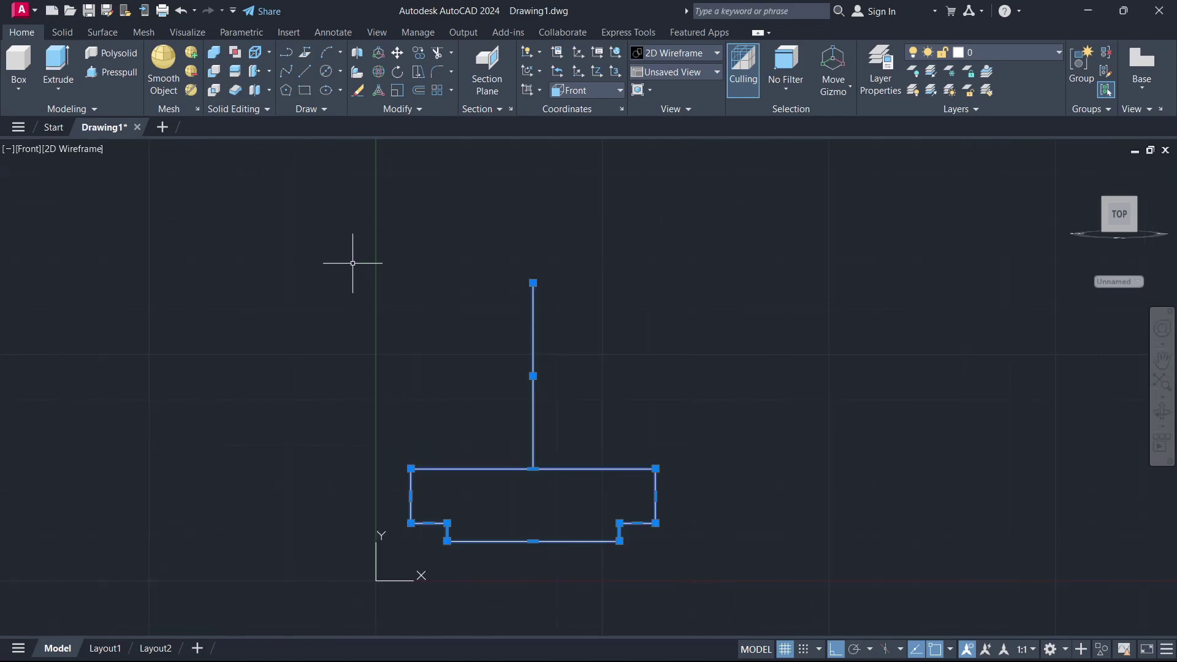
click(542, 530)
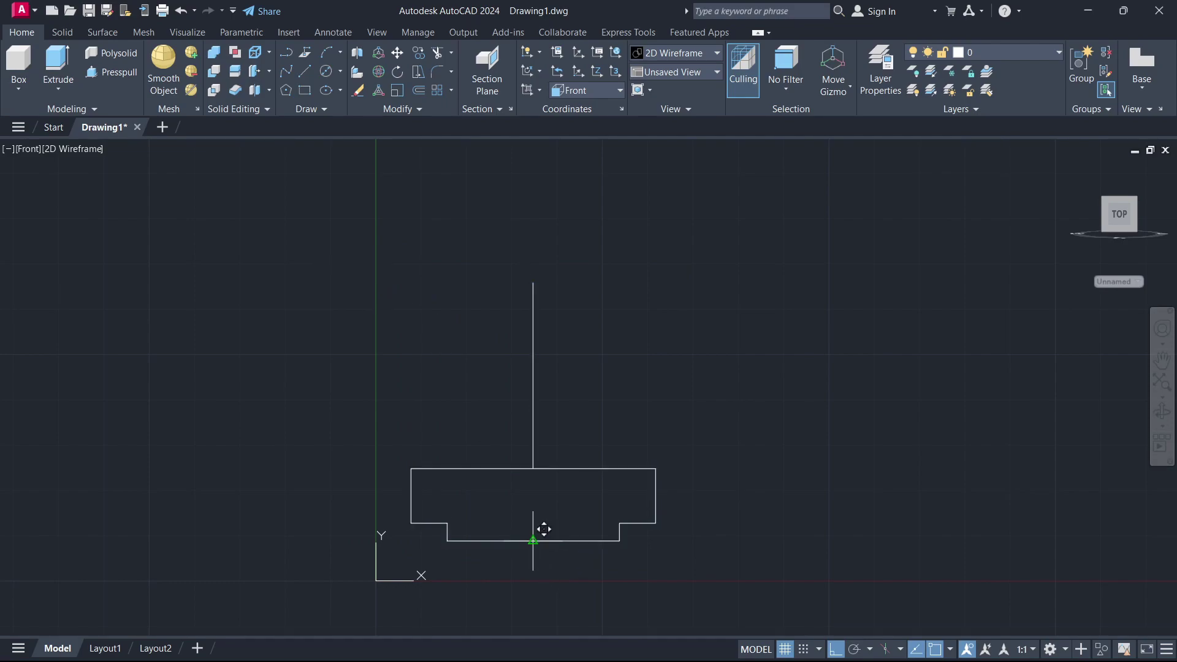
click(696, 527)
middle_drag(760, 590, 628, 576)
scroll(631, 559, up, 2)
scroll(635, 557, down, 2)
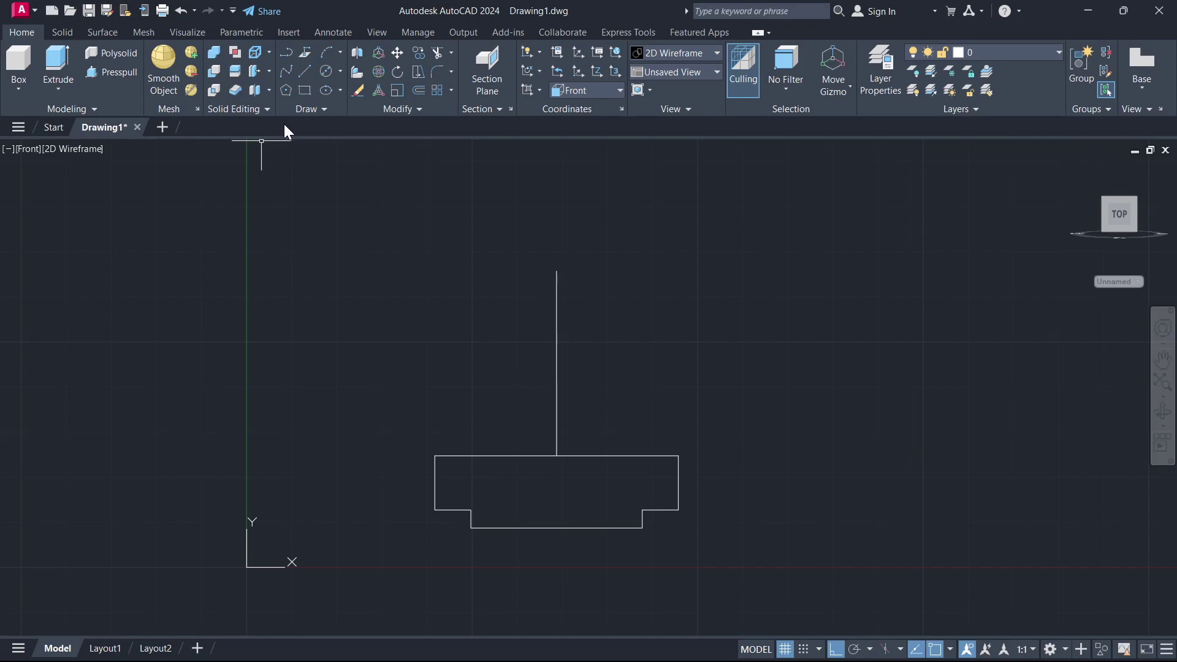
Draw a small circle and a concentric radius-26 circle at the centre line's top end.
click(342, 72)
click(556, 270)
key(Return)
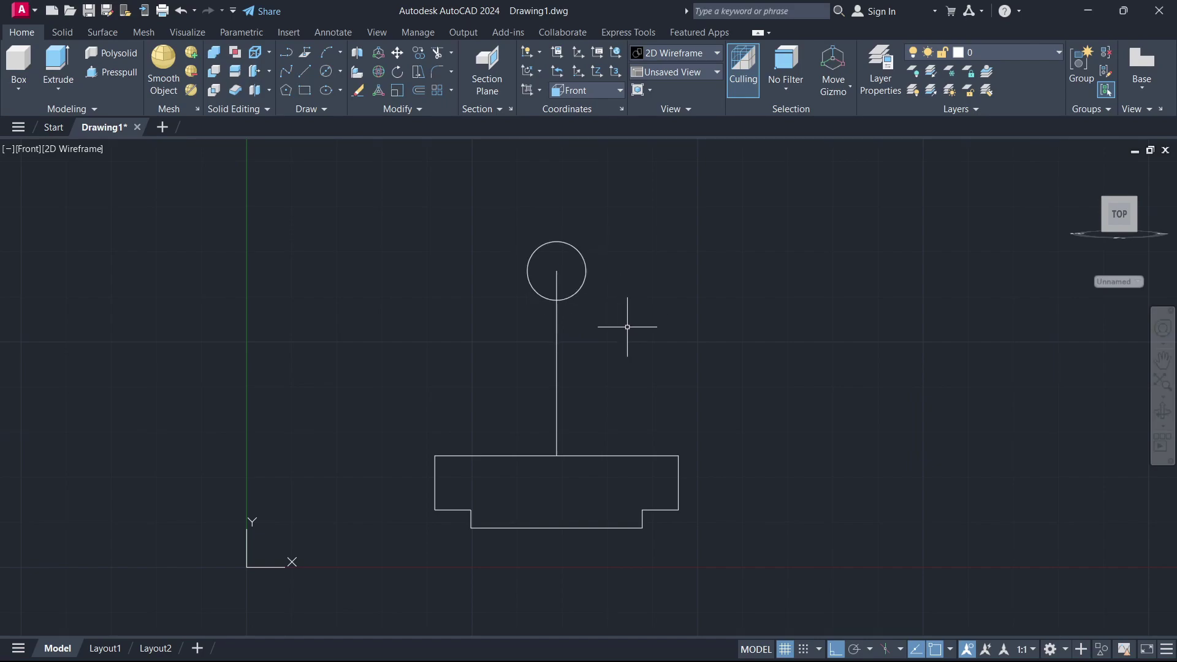
click(321, 72)
click(556, 270)
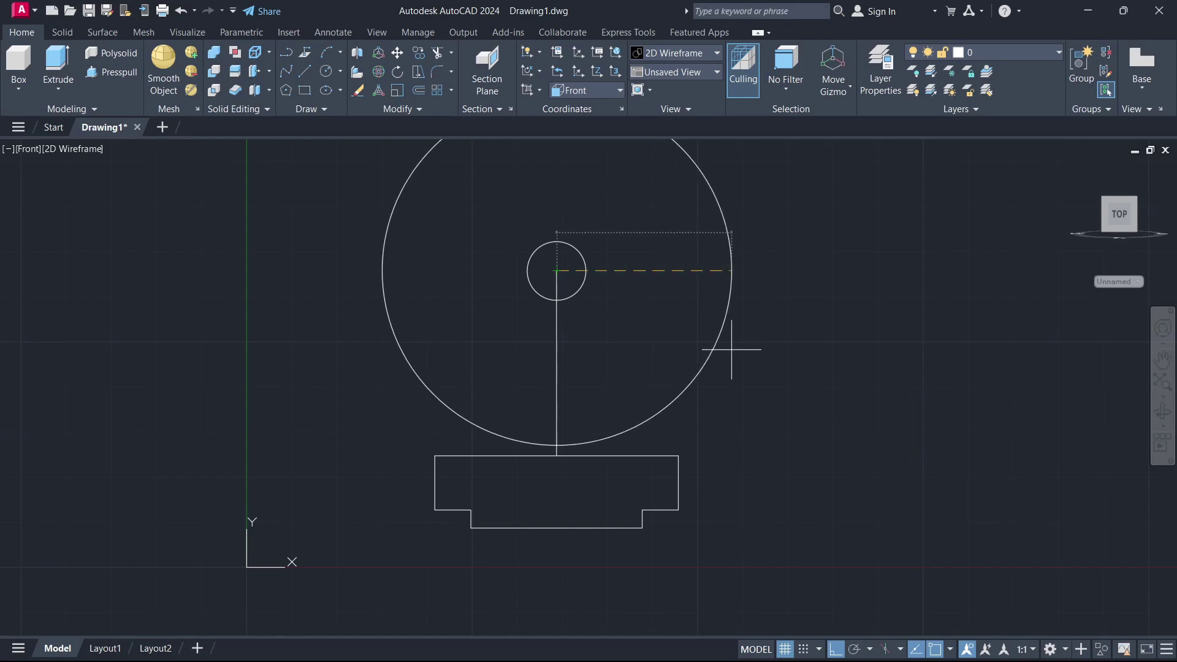
text(26)
key(Return)
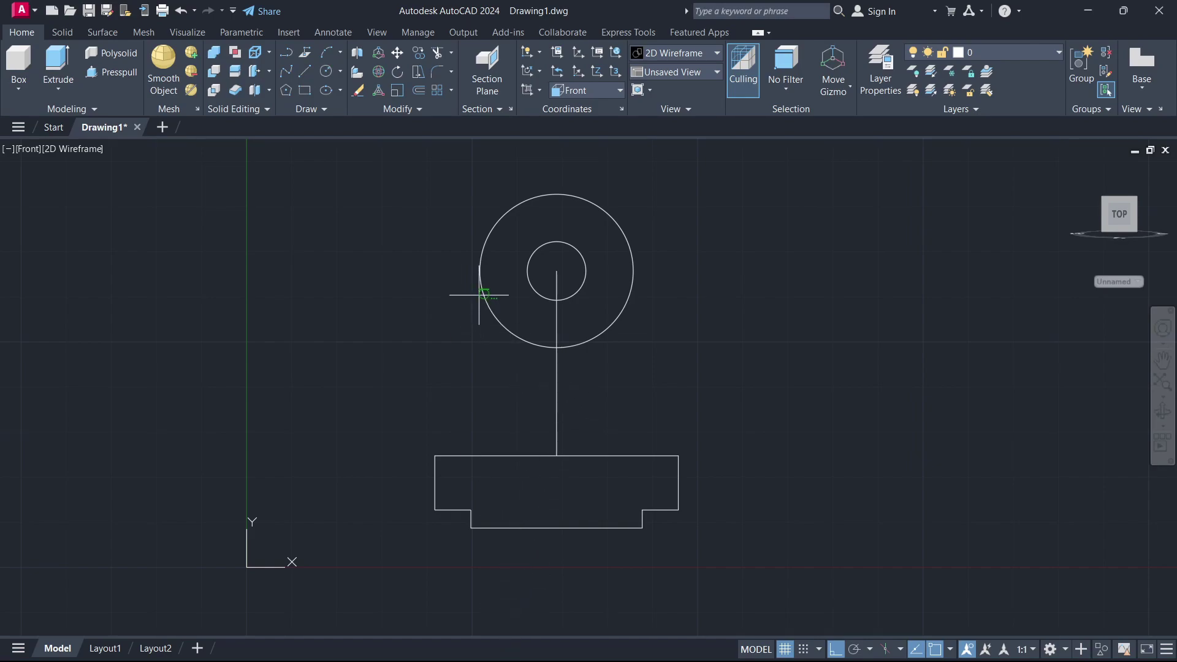
Draw the lug's side lines from tangent points on the big circle down to the base top.
click(480, 268)
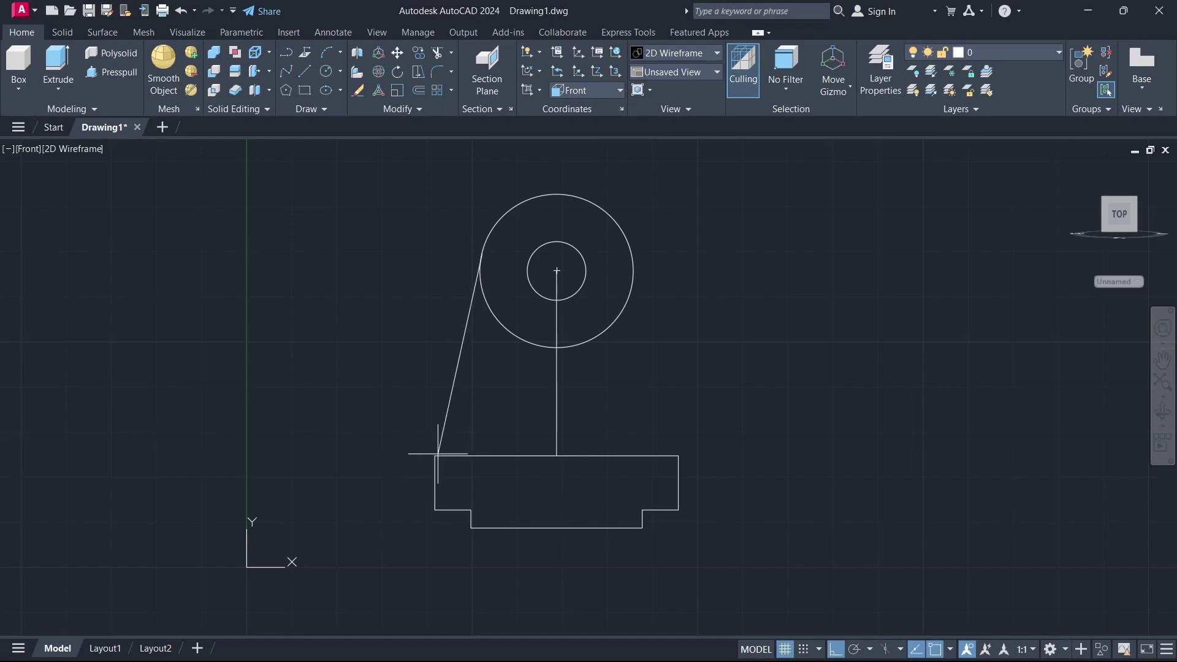
click(435, 455)
key(Escape)
click(466, 316)
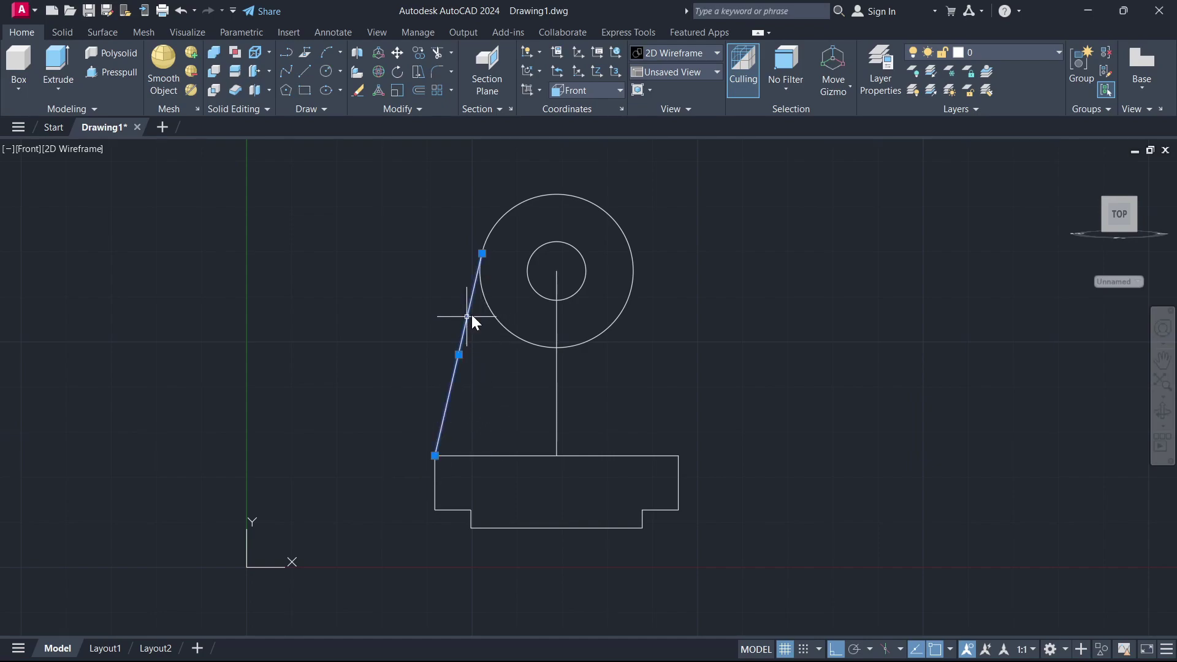
key(Escape)
click(481, 253)
click(528, 455)
key(Escape)
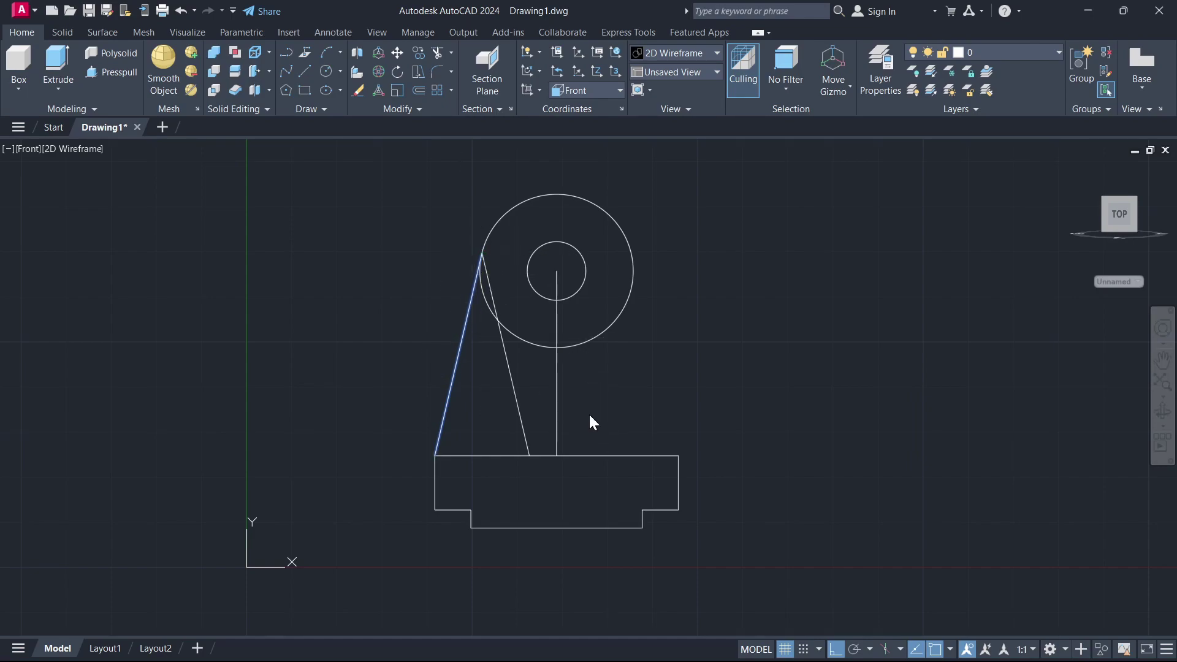
Move the right side line to the base's top-right corner and delete the vertical centre line.
click(511, 386)
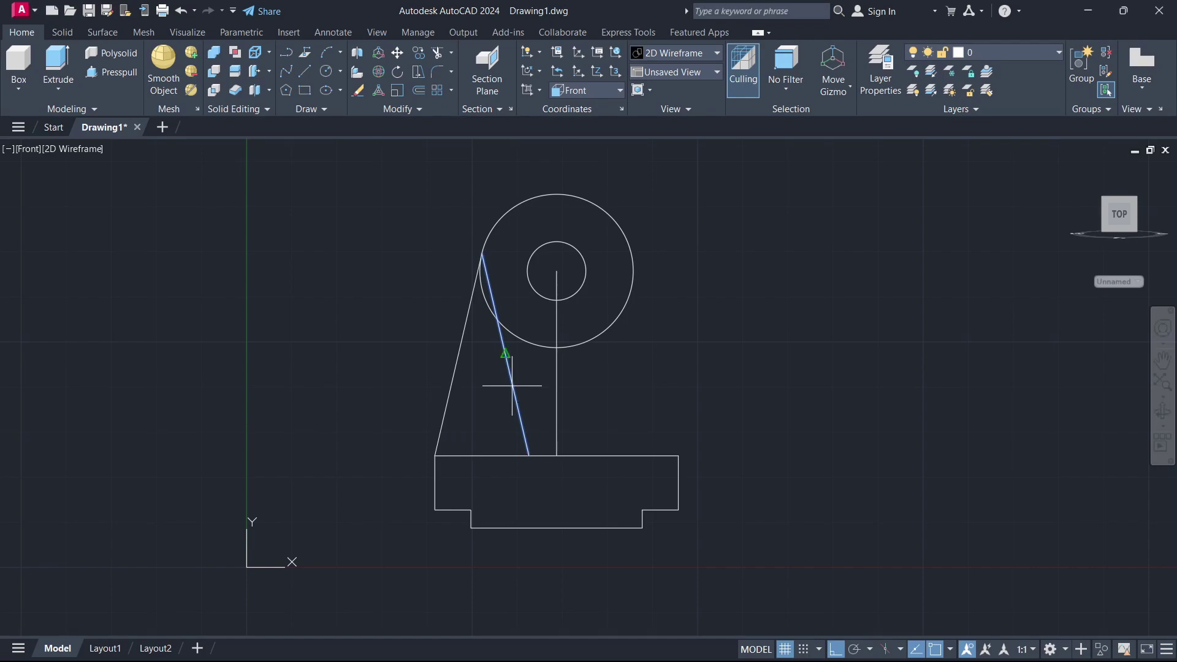
click(529, 456)
key(space)
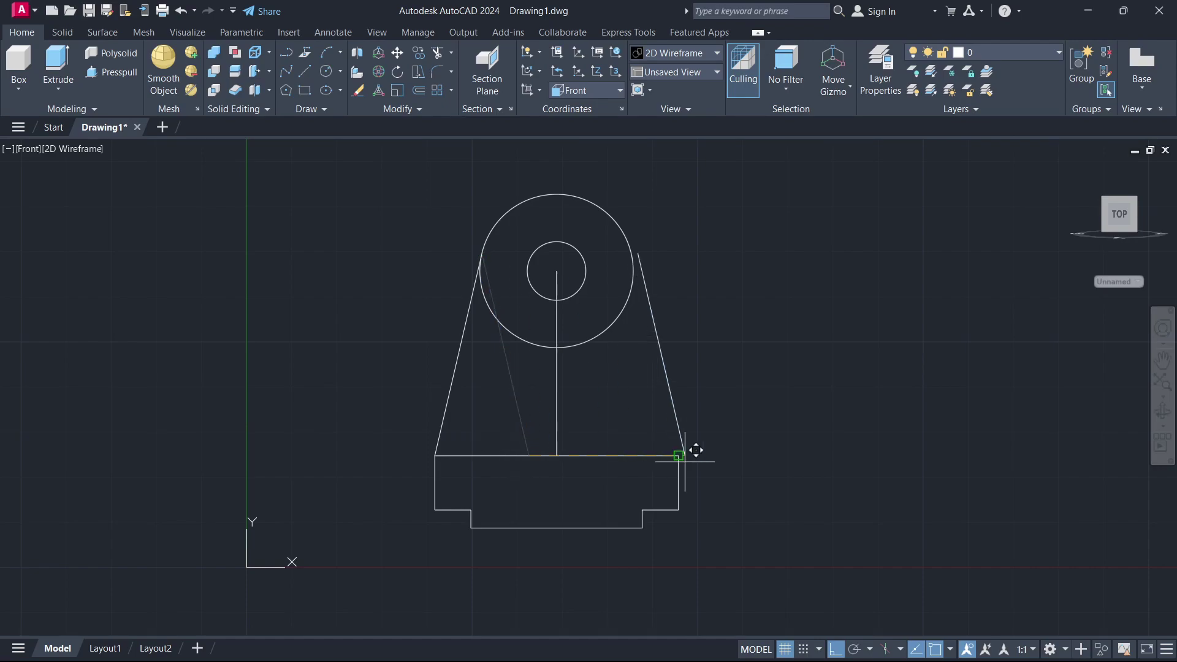
click(678, 455)
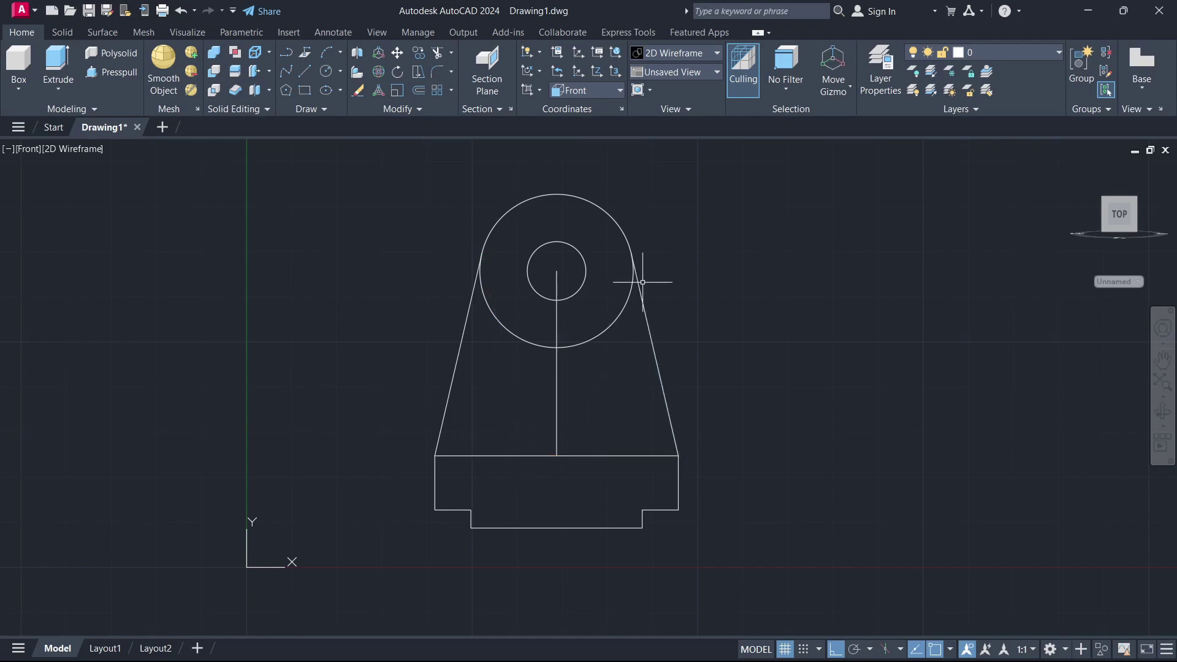
scroll(631, 276, up, 2)
scroll(614, 347, down, 4)
click(569, 405)
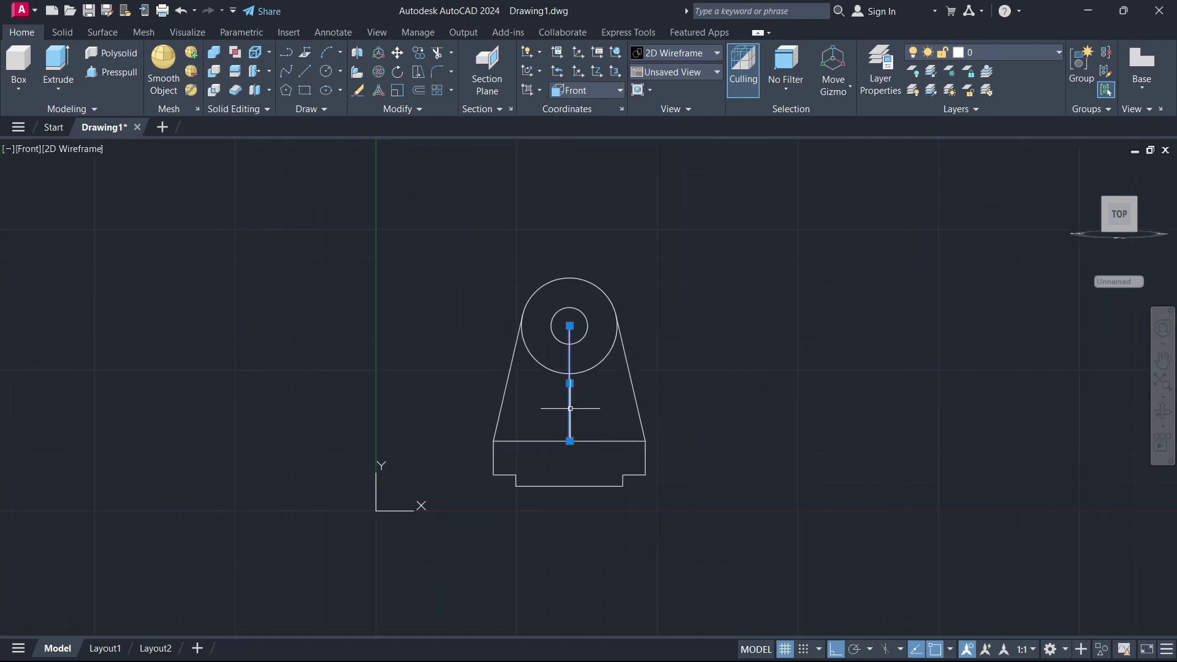
key(Delete)
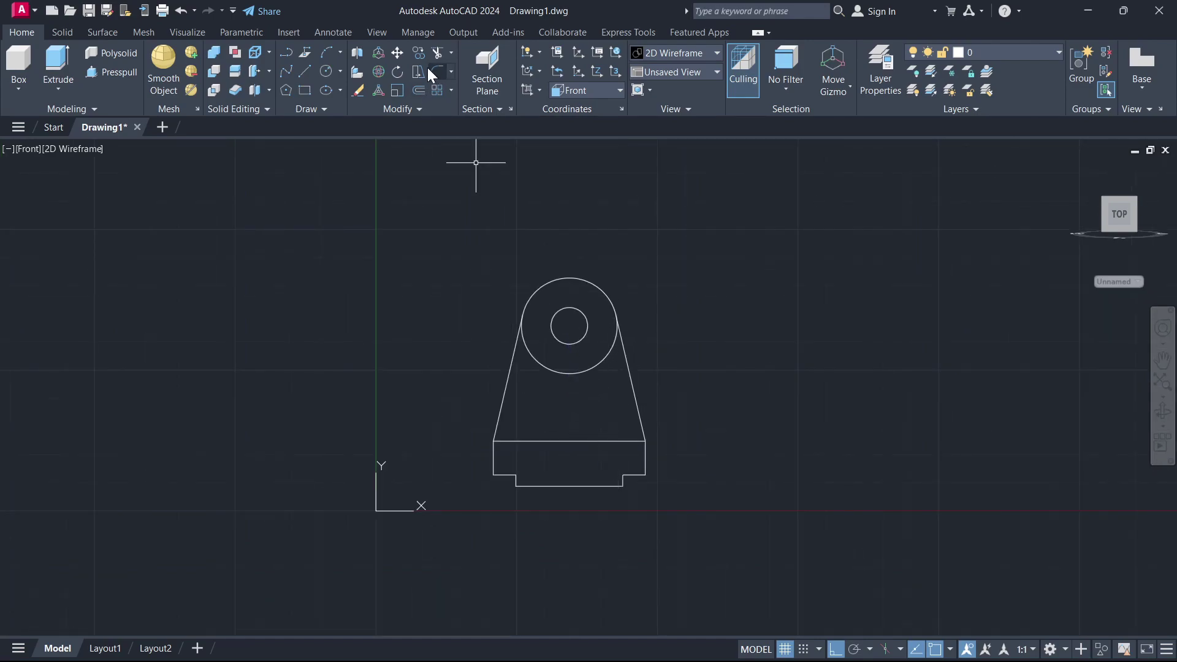
scroll(562, 386, up, 2)
Trim the big circle's lower arc, then join the lug's bottom line, both sides and top arc.
click(570, 359)
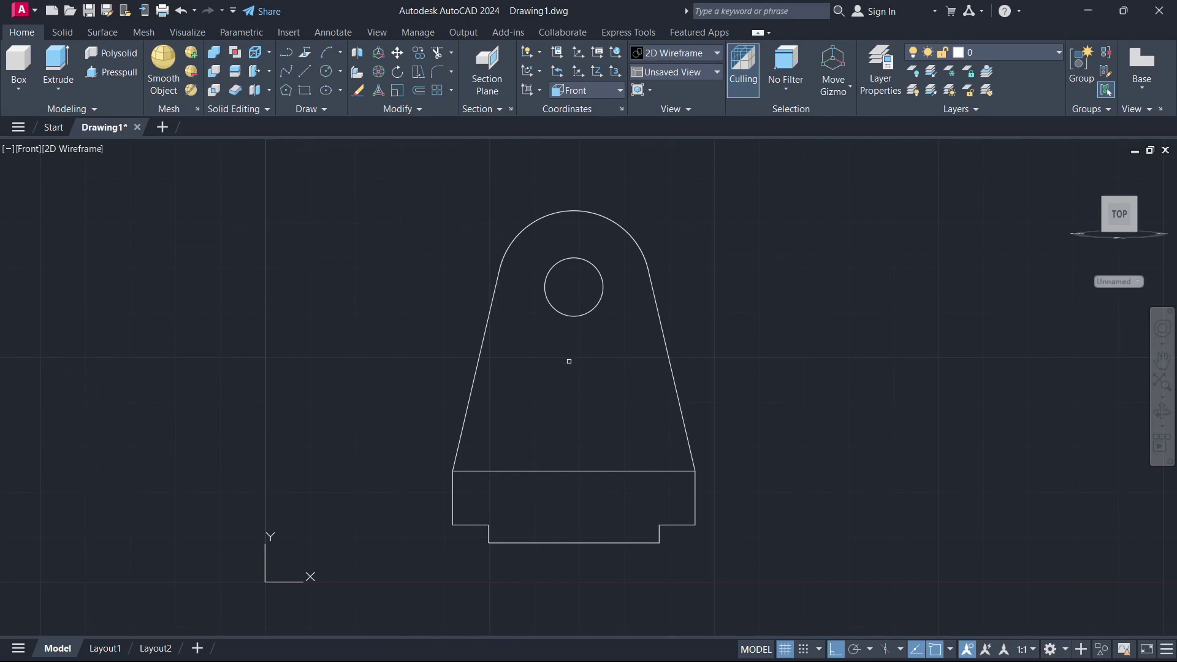
key(Escape)
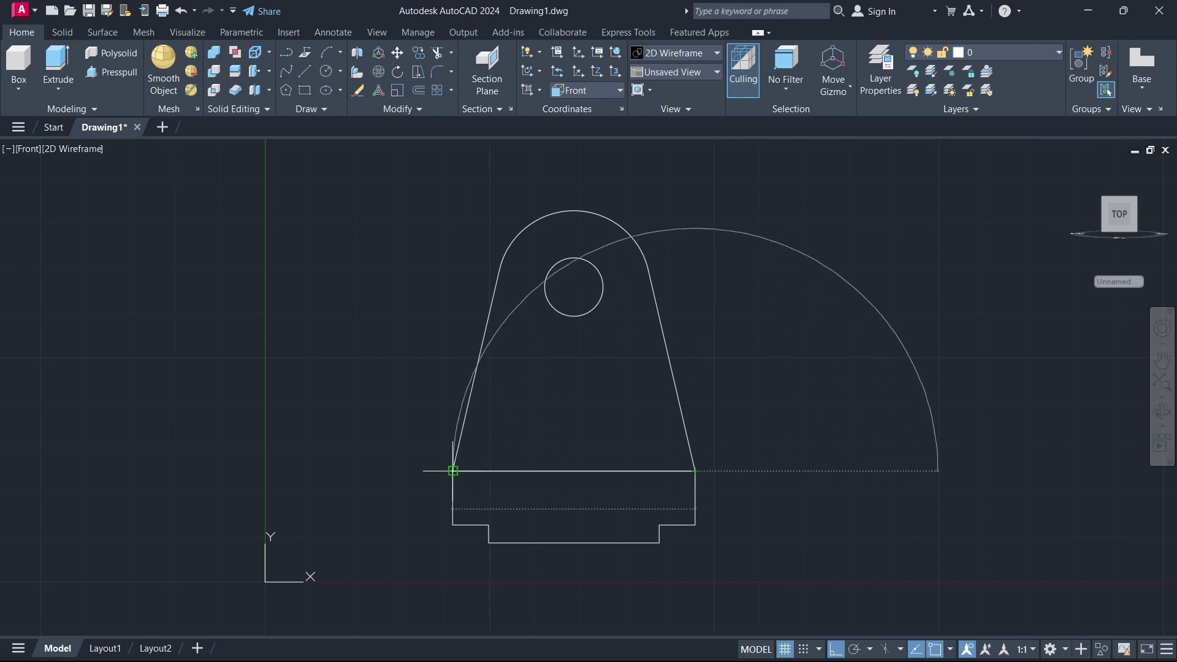
click(474, 470)
click(488, 316)
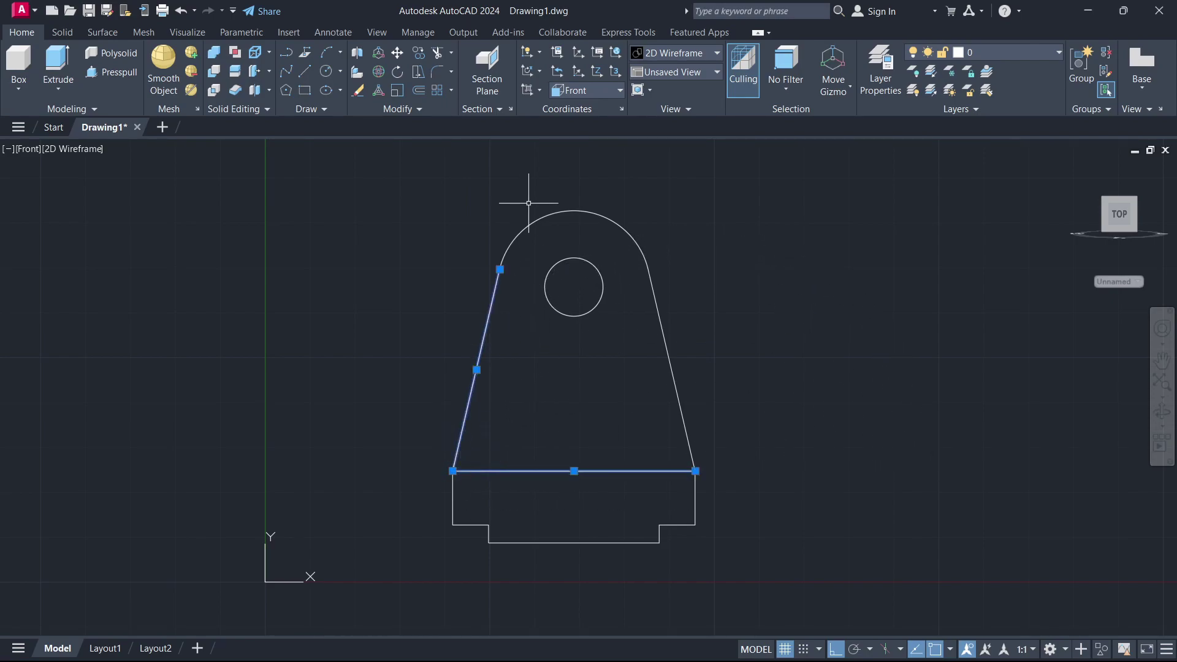
click(531, 226)
click(657, 305)
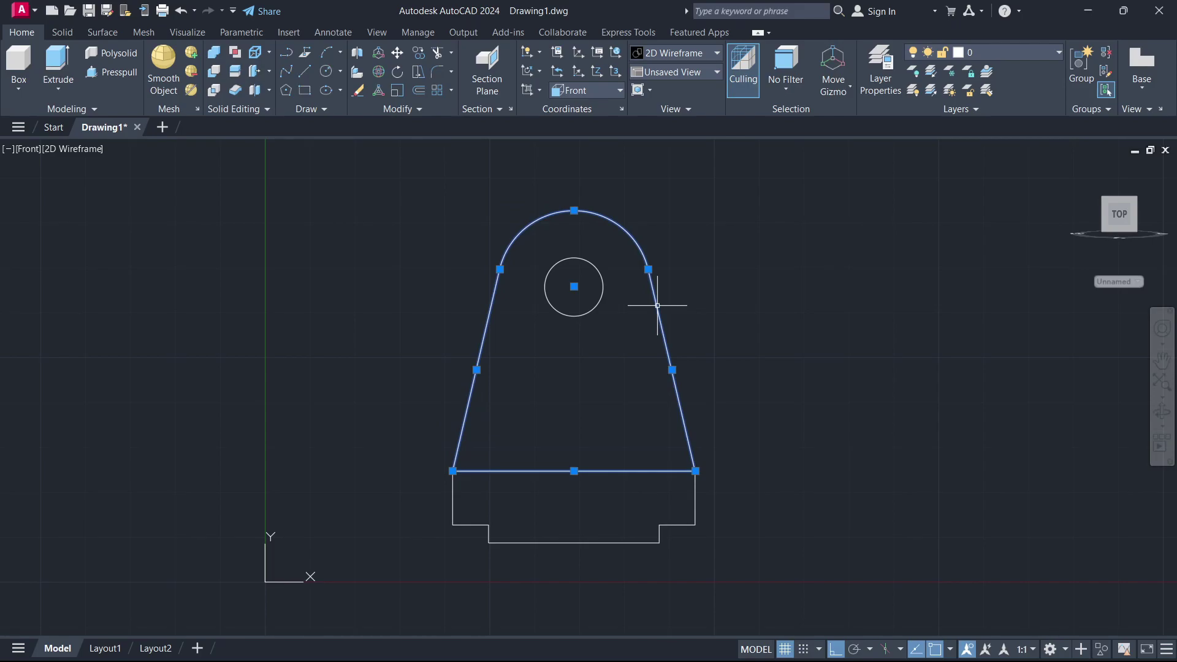
key(Escape)
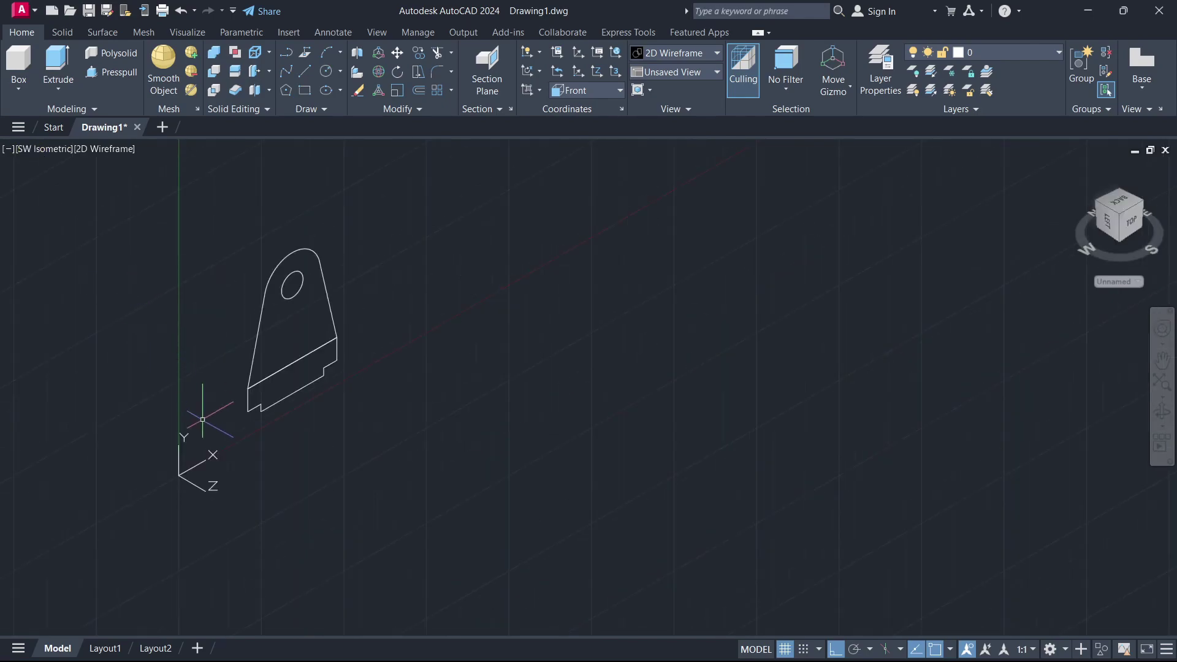
Extrude the stepped base profile into a solid.
click(274, 387)
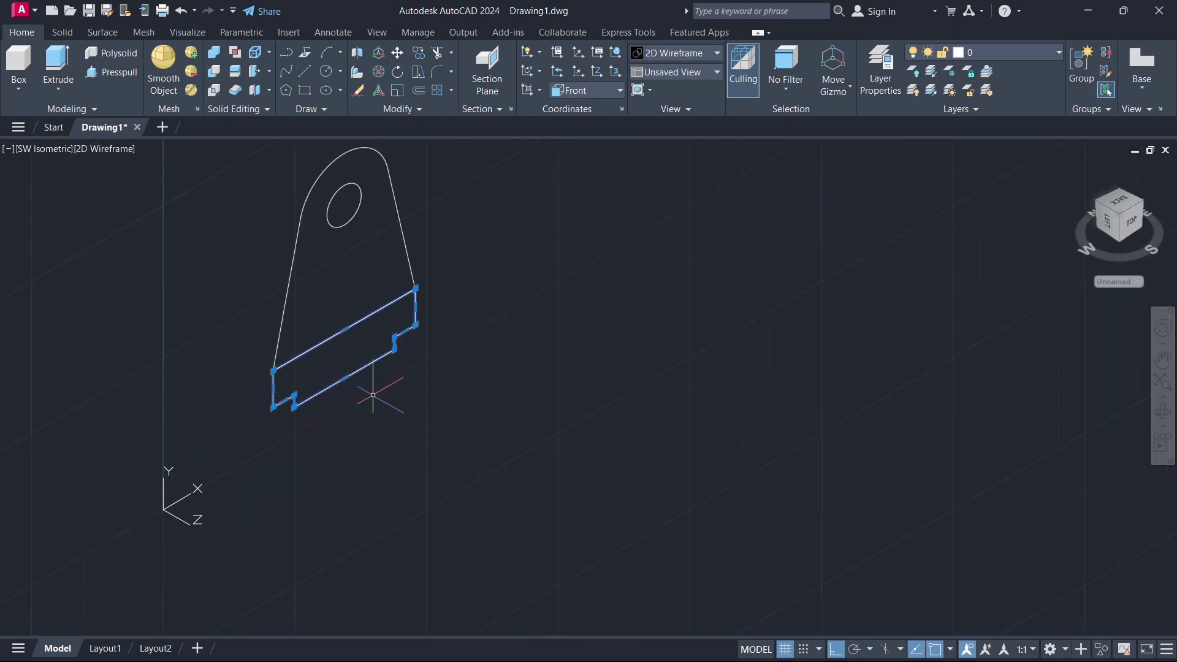
key(Return)
key(F8)
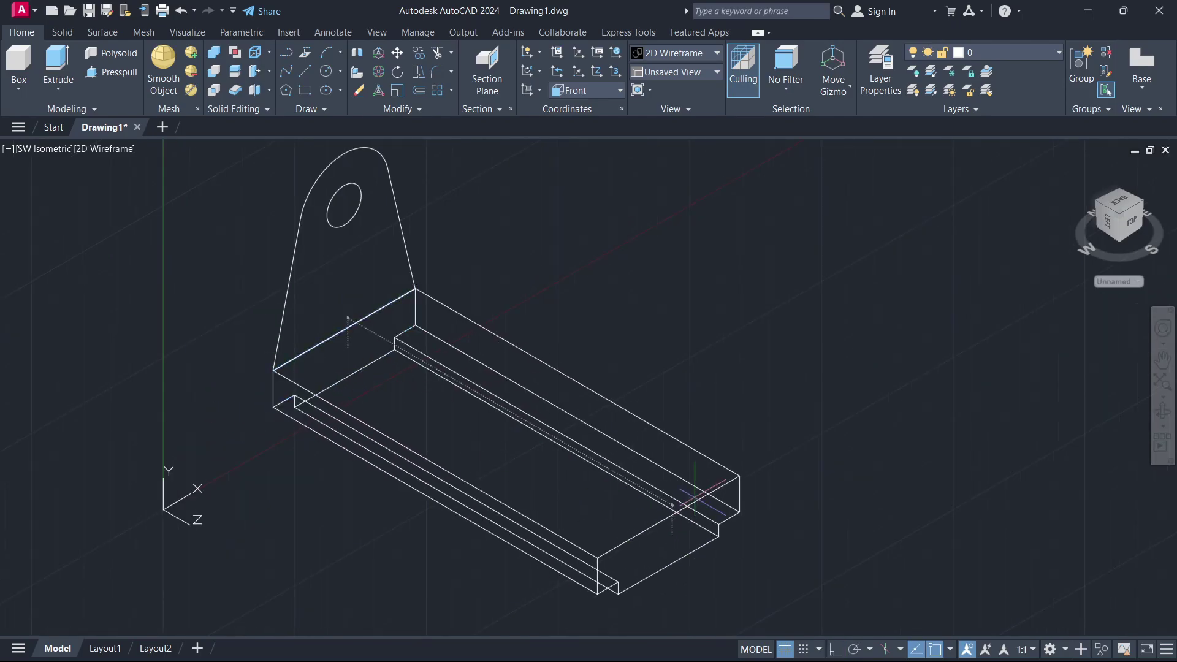
key(F8)
click(696, 504)
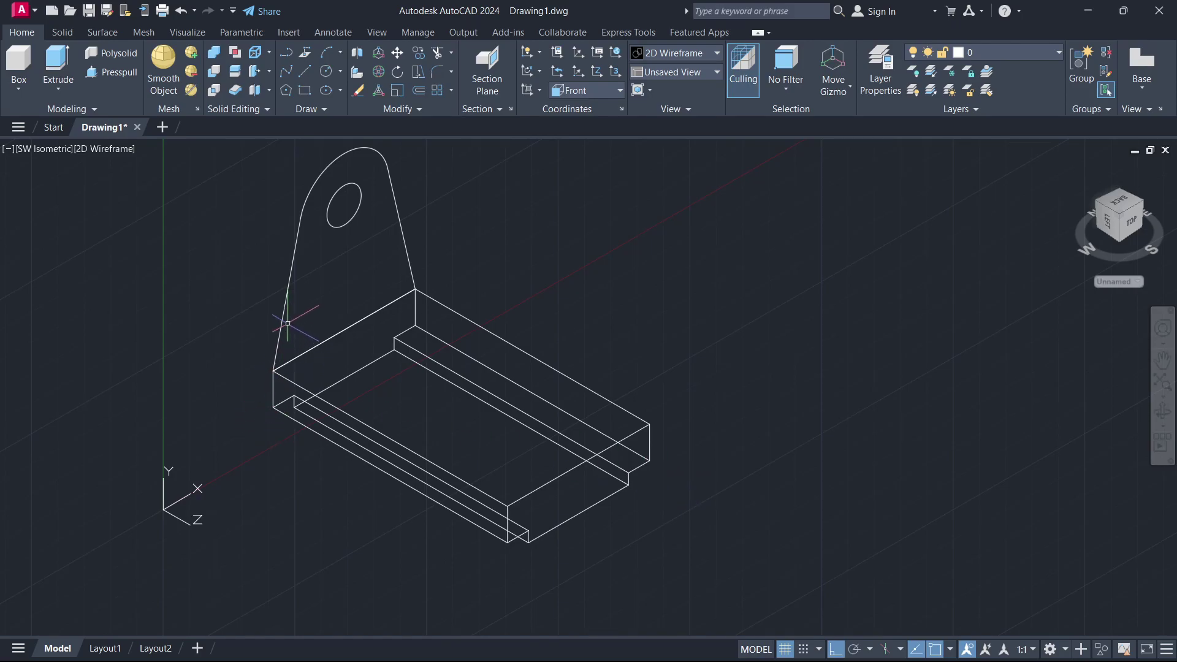
Extrude the lug outline together with its hole circle into a solid.
click(282, 317)
click(329, 224)
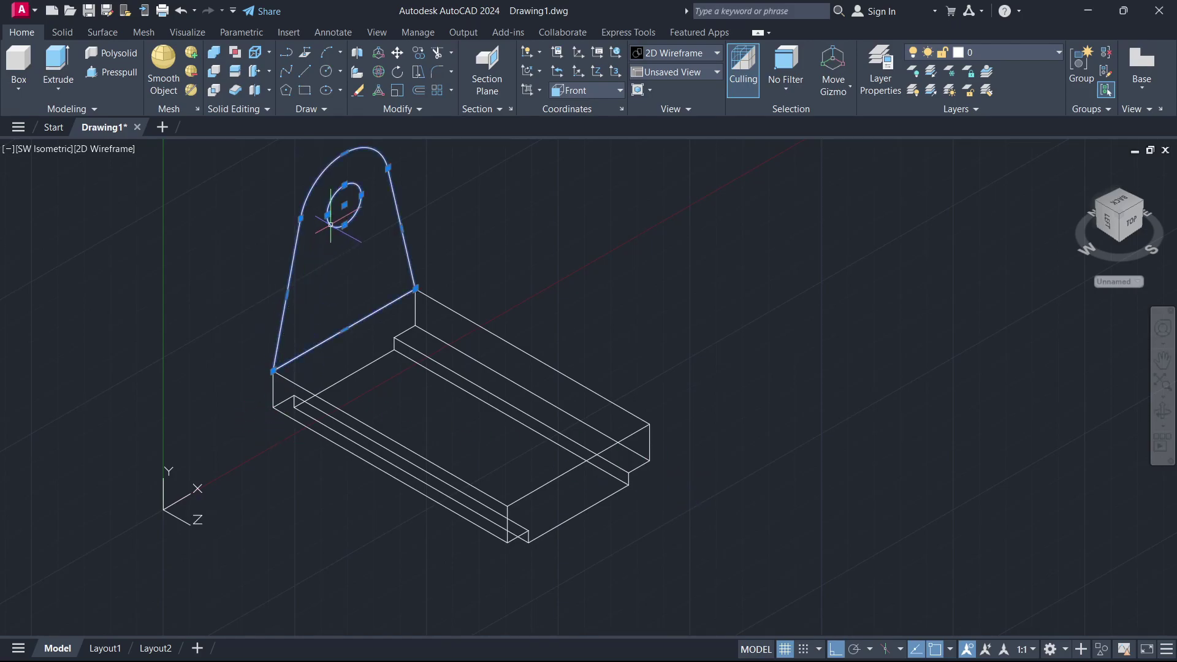
key(Return)
key(F8)
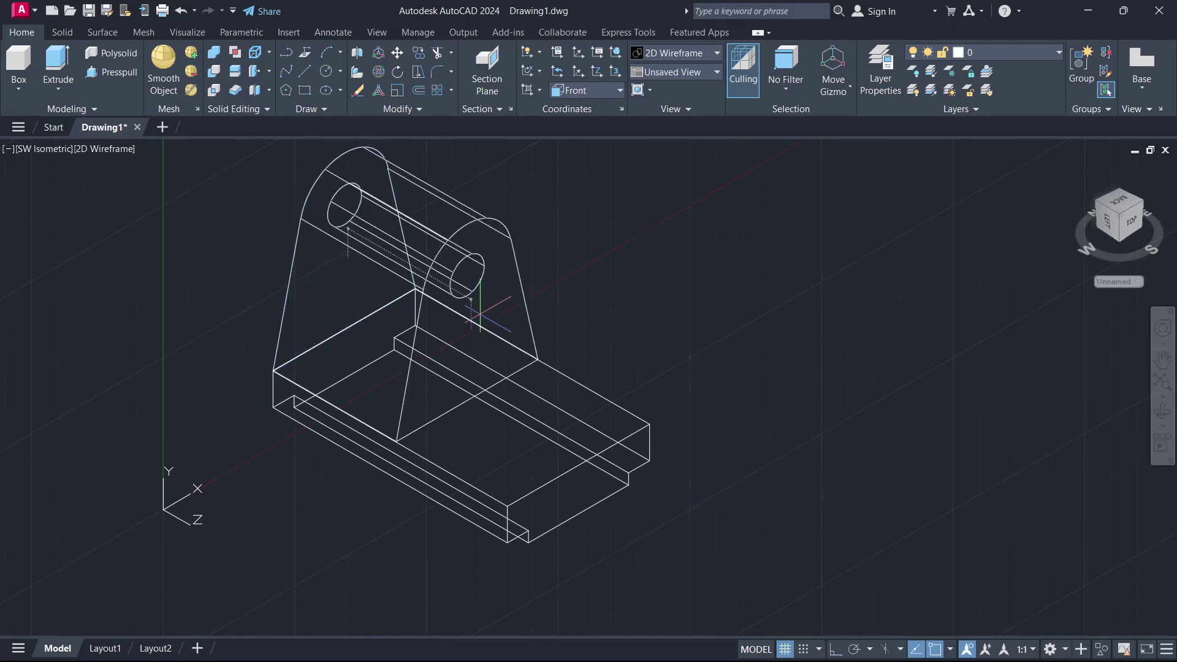
key(F8)
click(496, 322)
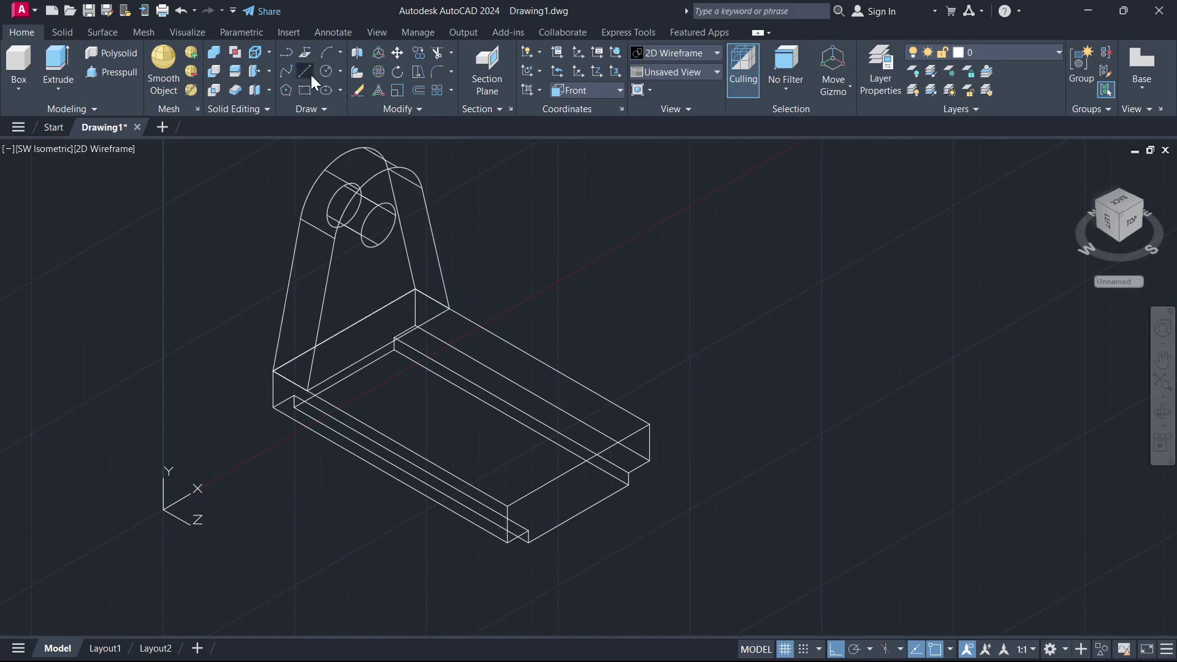
scroll(525, 407, up, 5)
scroll(780, 480, down, 3)
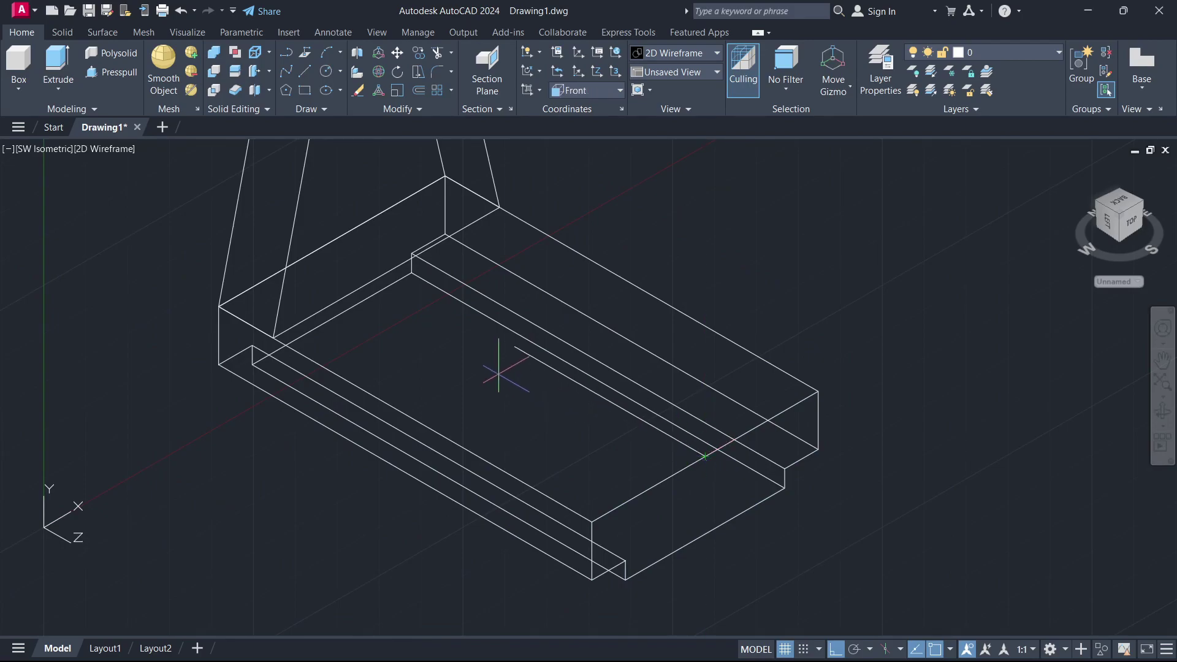
Draw a 20-unit guide line and two concentric circles centred at its end on the top face.
text(20)
key(Return)
key(Escape)
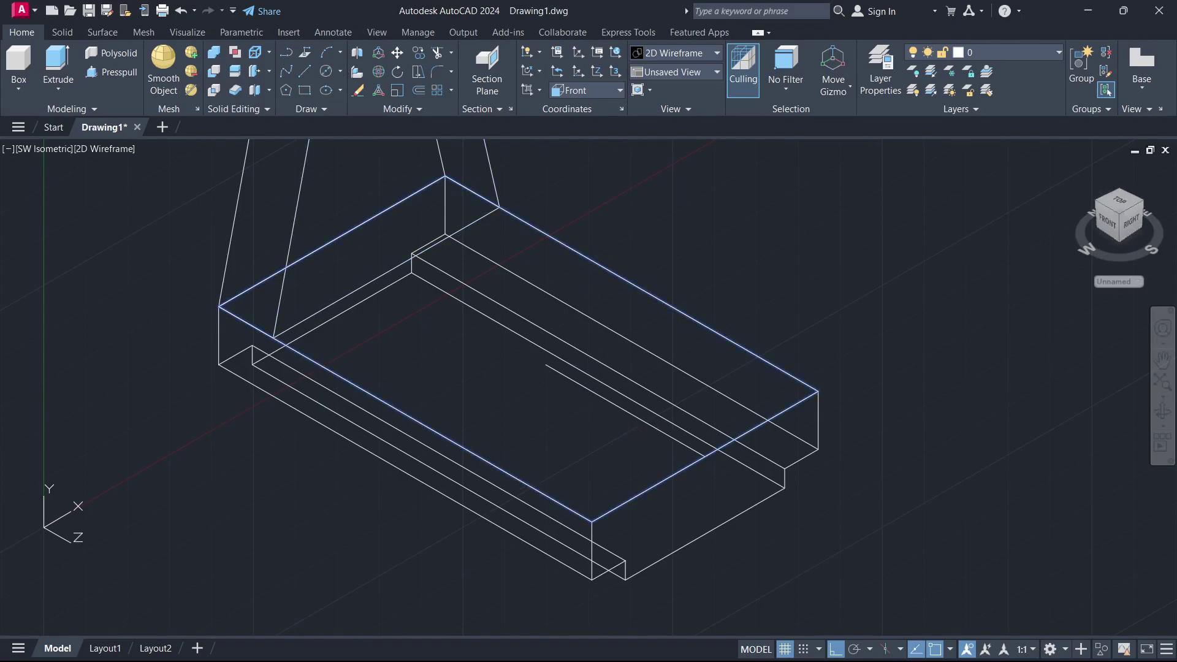
click(545, 365)
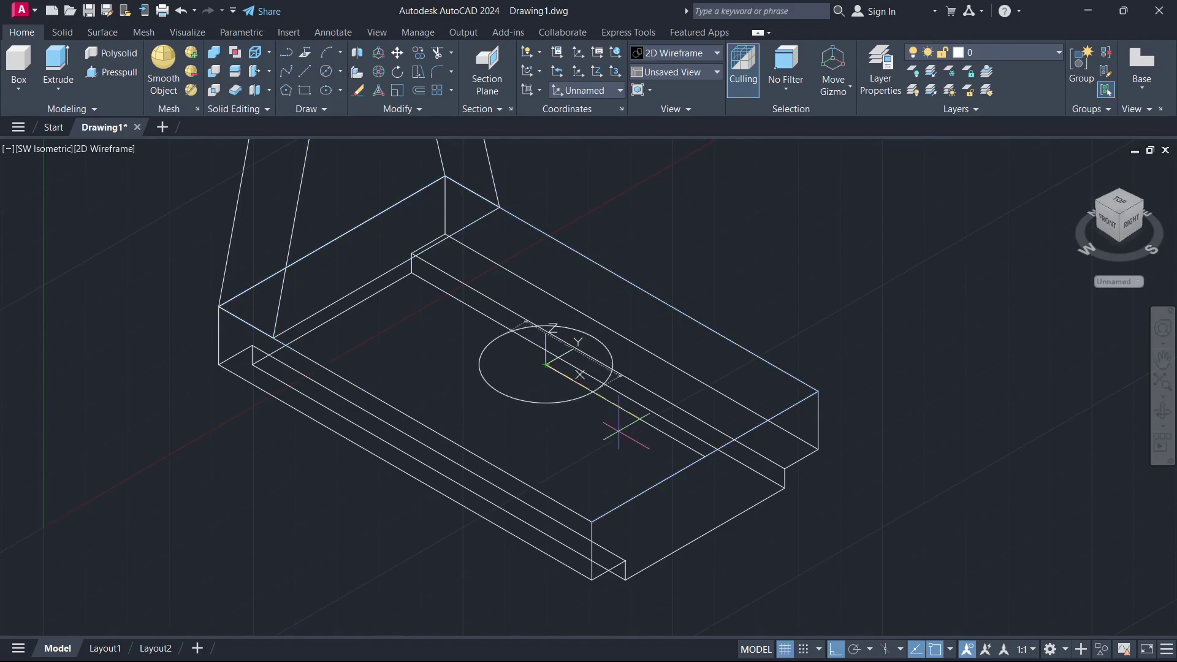
click(619, 432)
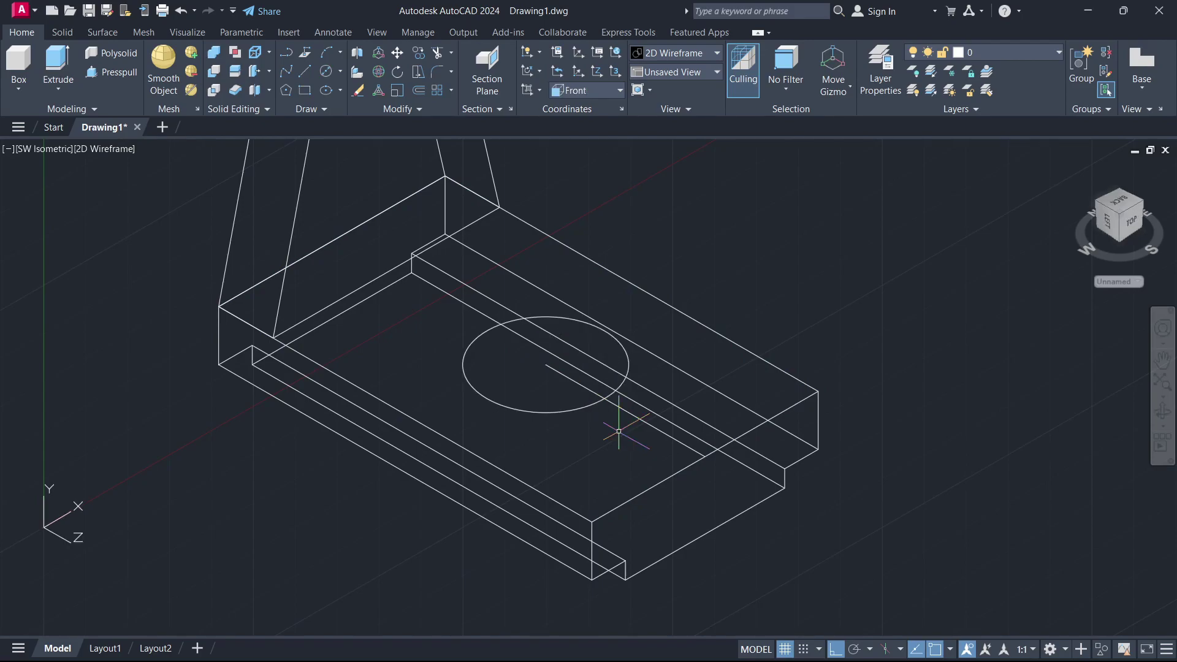
key(Return)
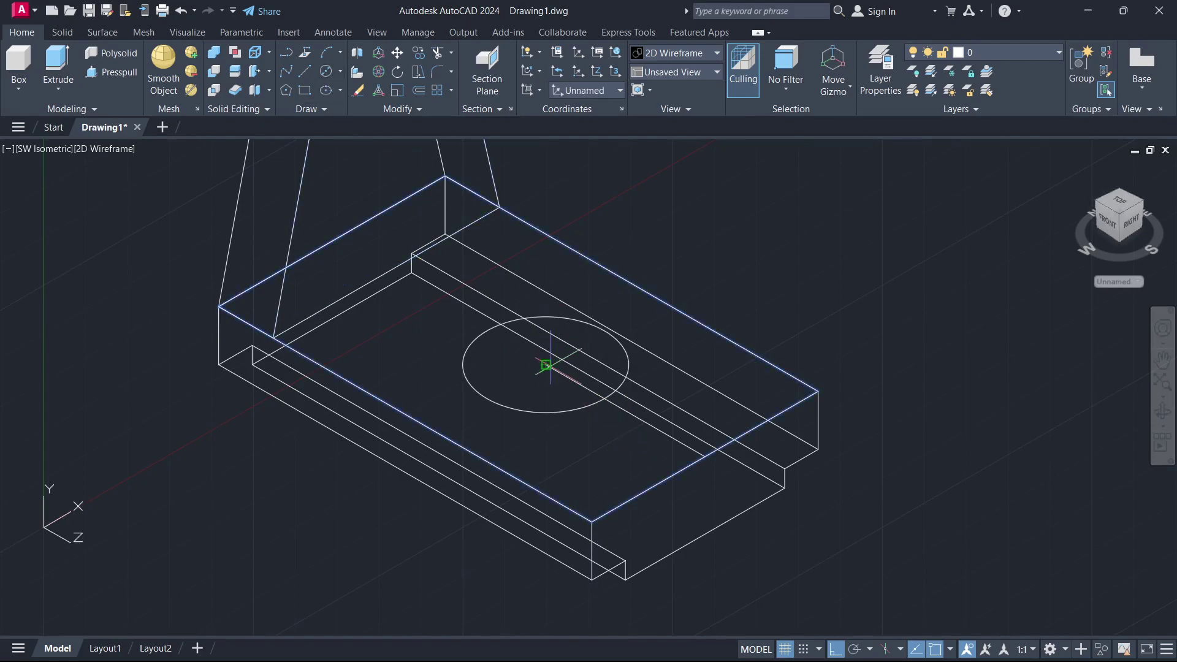
click(545, 366)
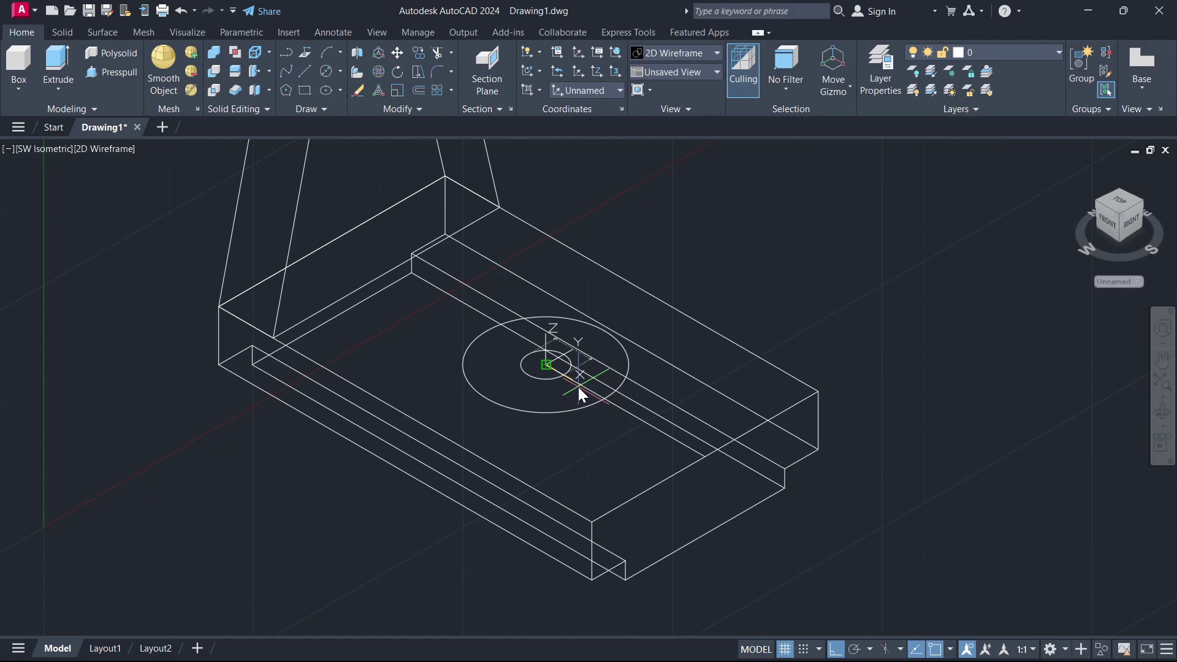
click(578, 387)
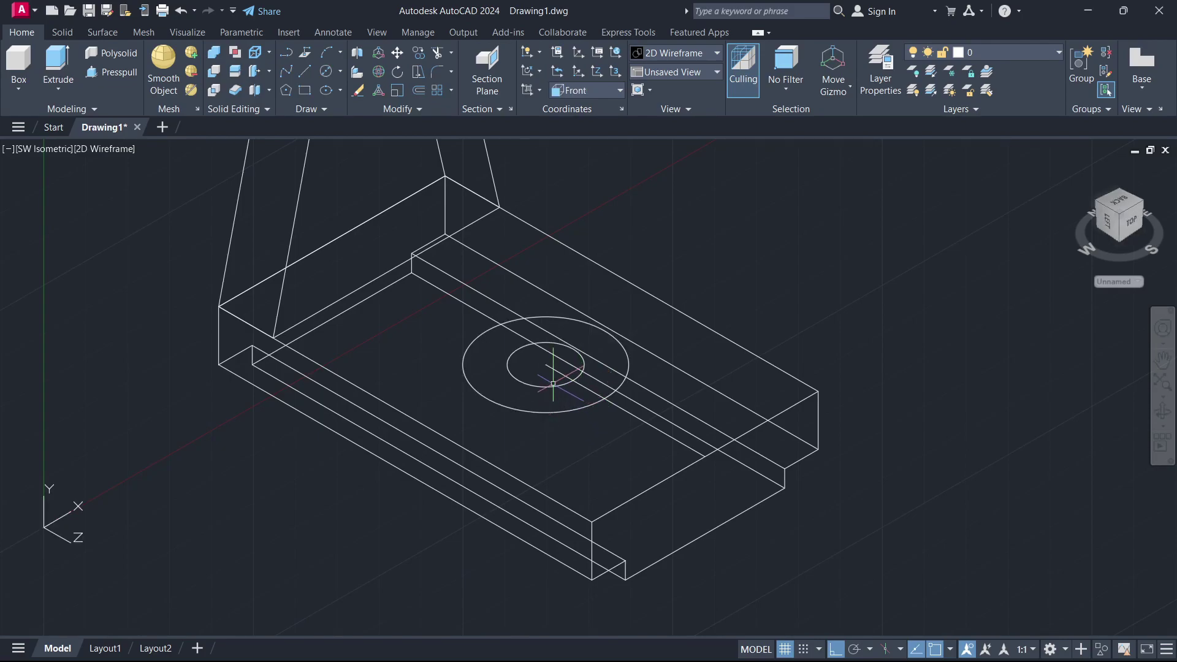
click(321, 74)
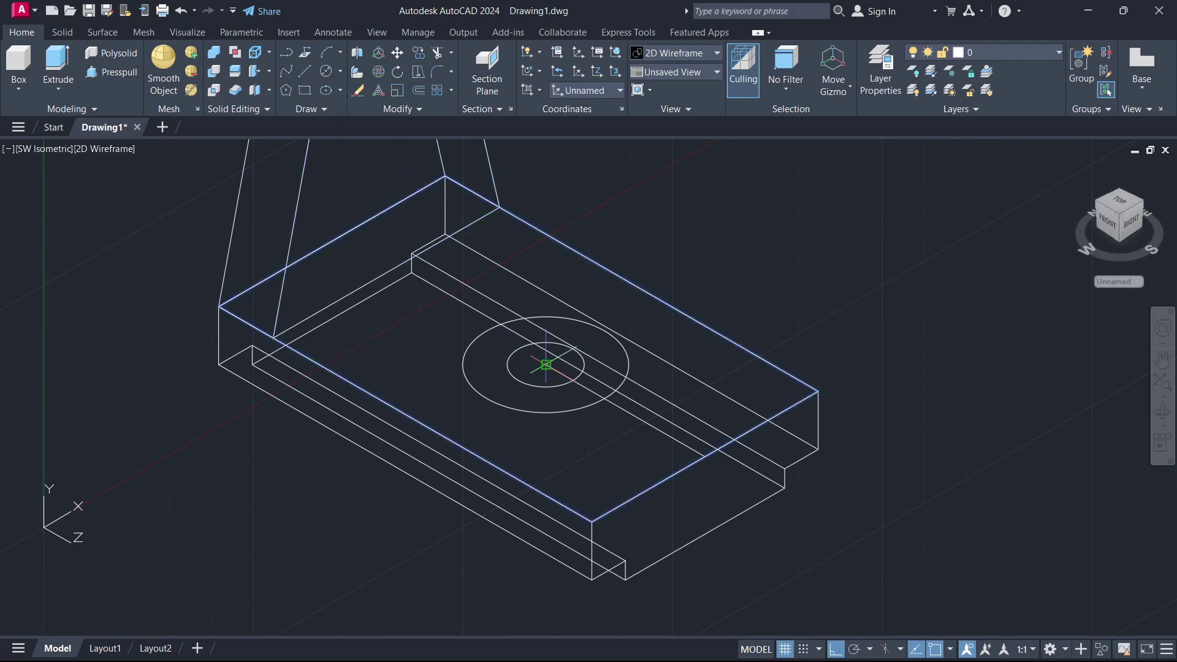
click(545, 364)
key(Escape)
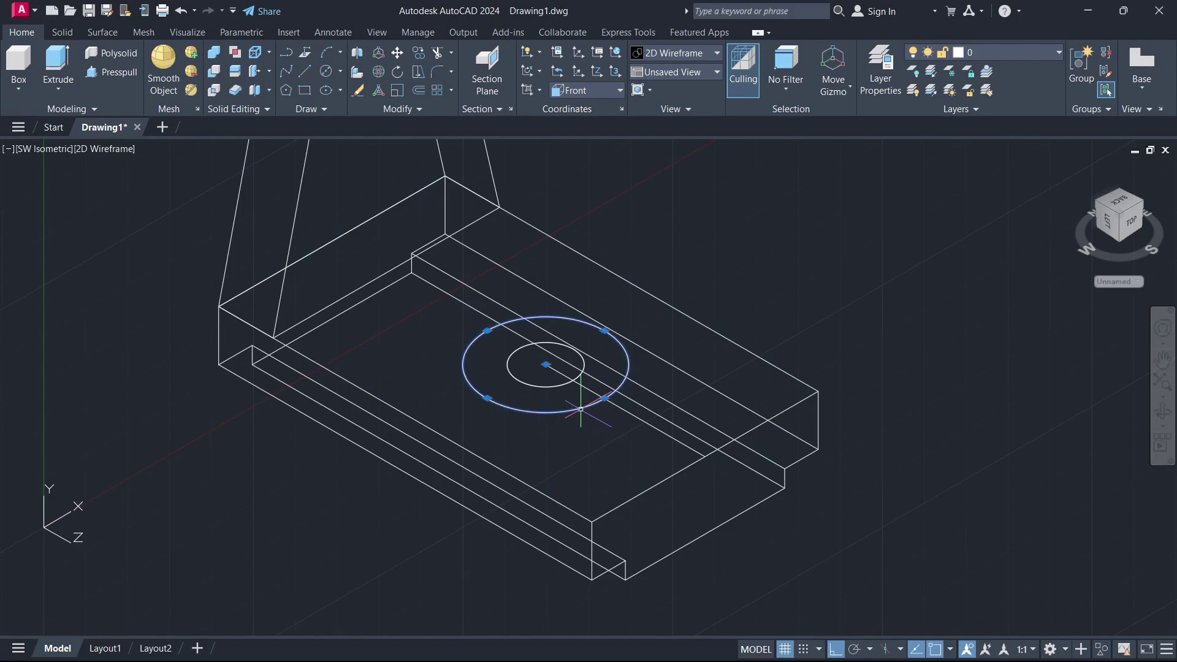
Select and deselect the top-face circles to isolate the inner circle.
click(576, 408)
click(555, 387)
shift+click(573, 409)
scroll(574, 408, up, 4)
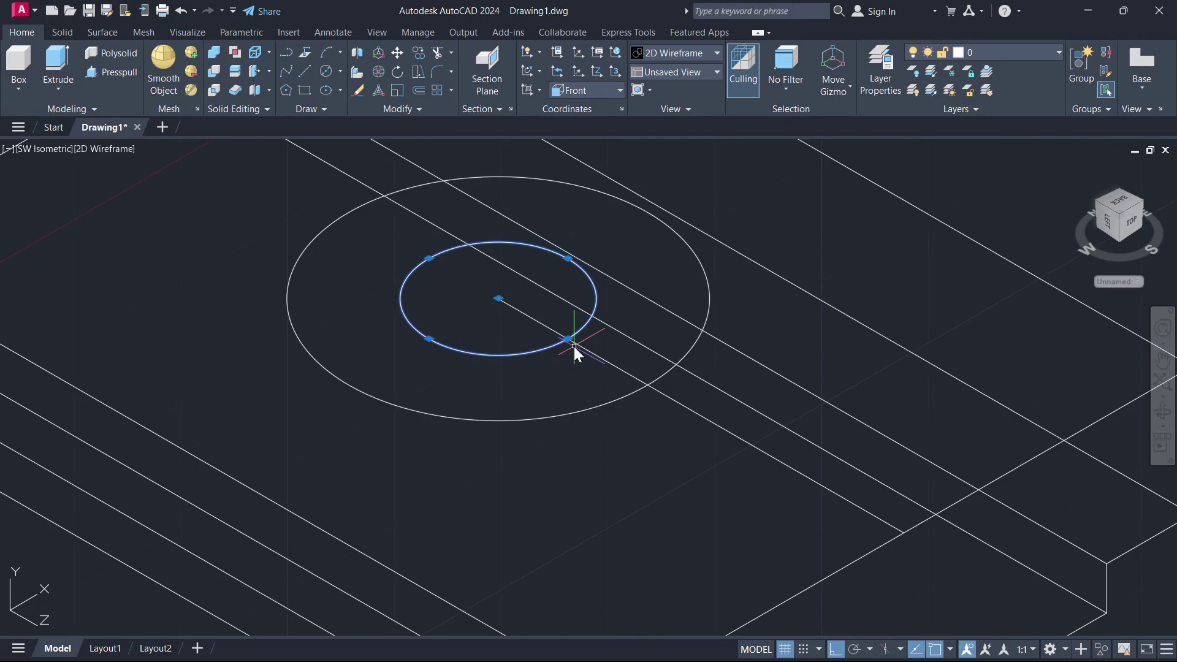
scroll(572, 359, down, 3)
key(Escape)
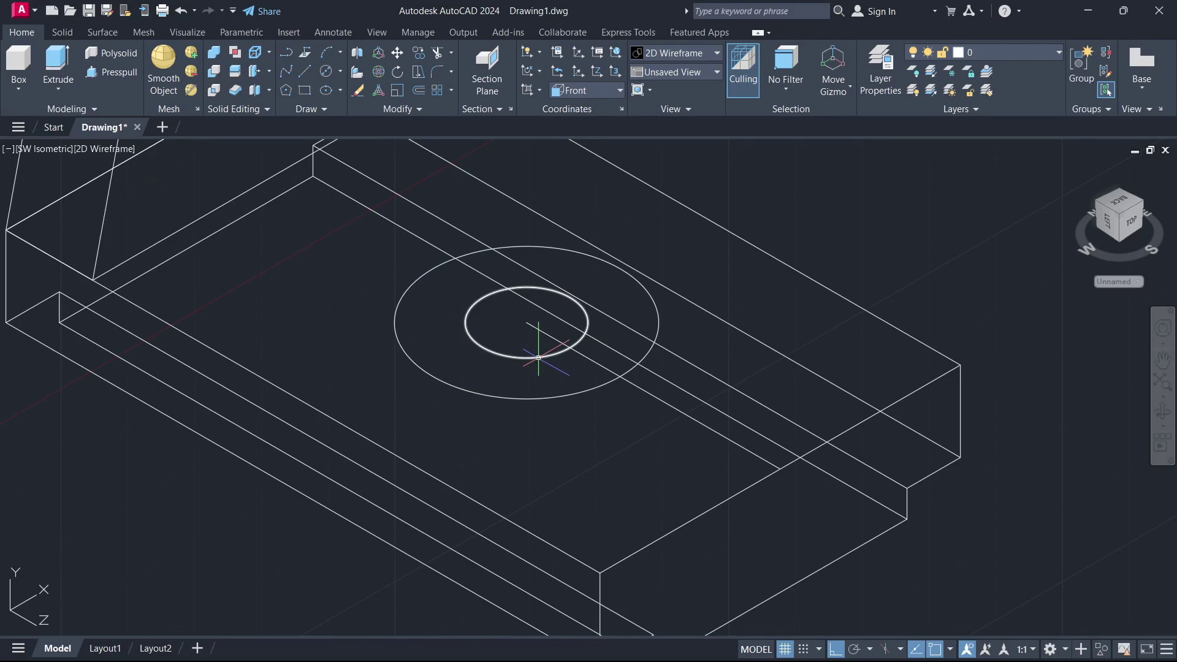
click(538, 358)
key(Escape)
click(538, 357)
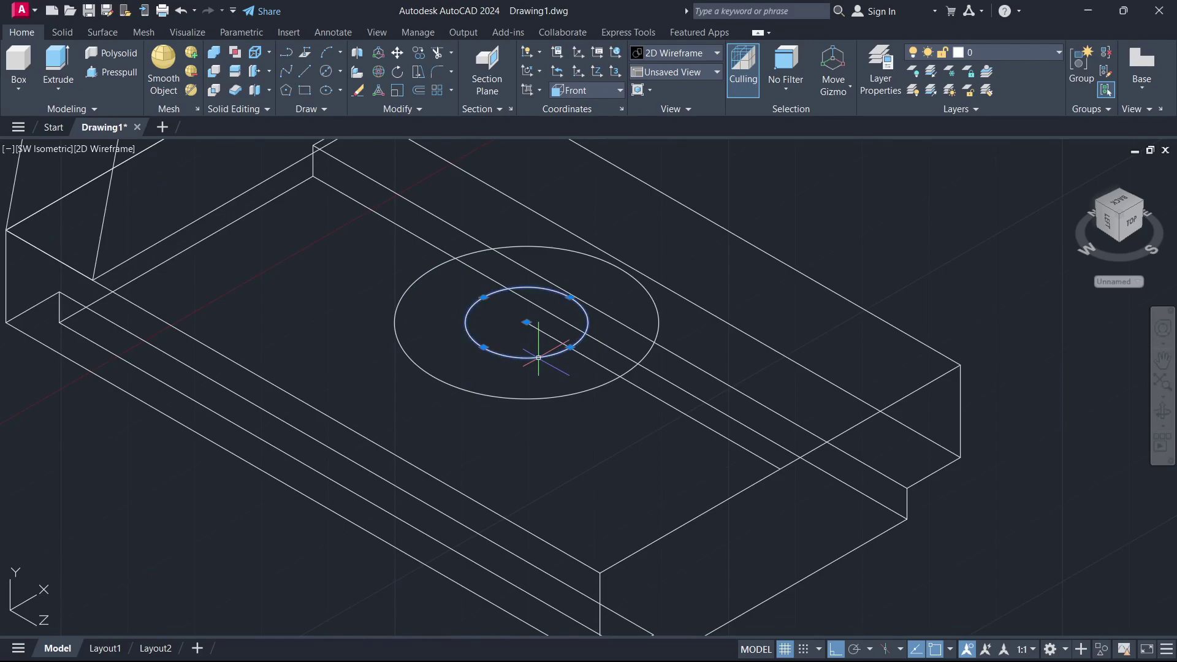
key(Escape)
click(545, 396)
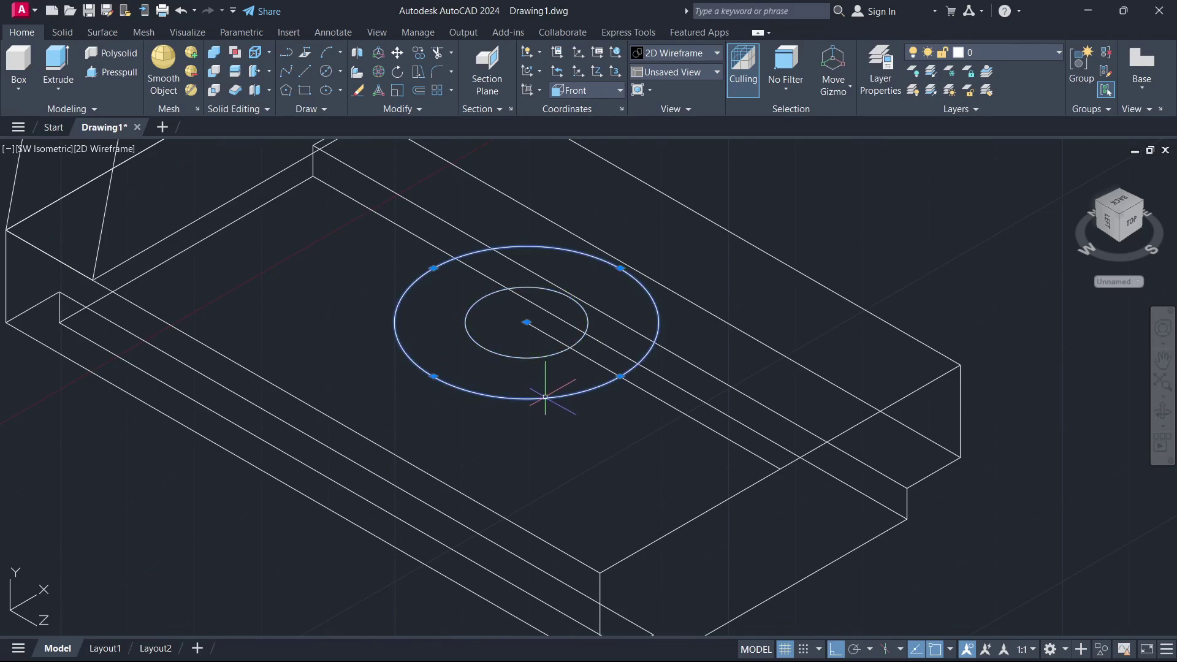
key(Escape)
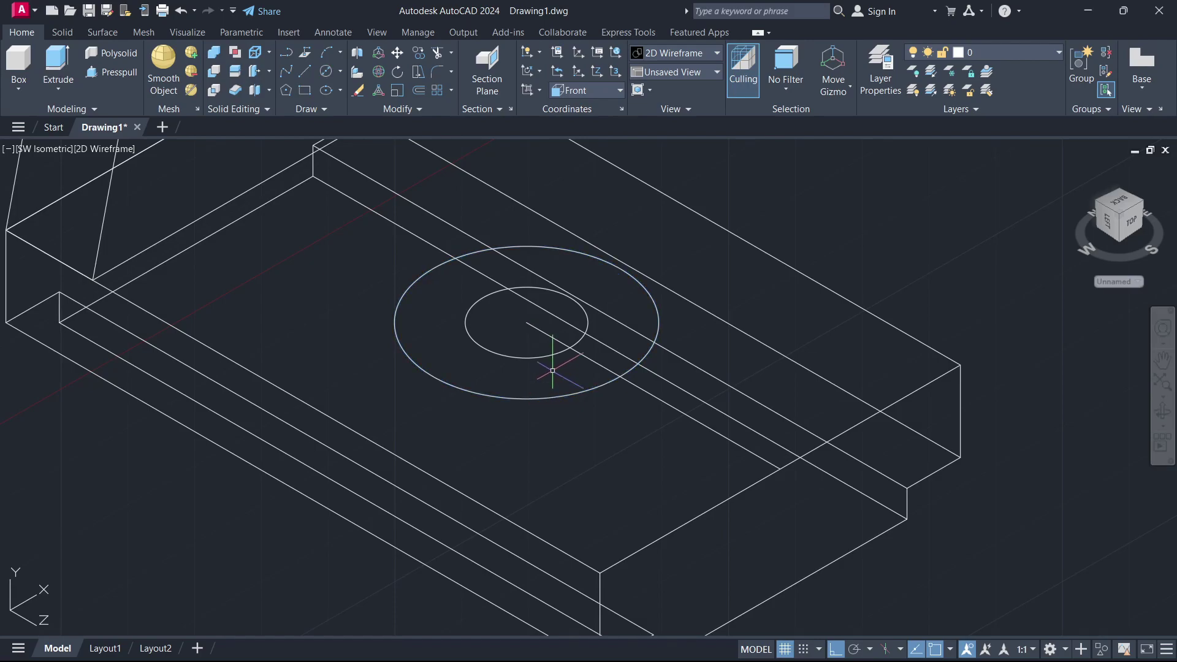
Extrude the inner circle downward through the base with EXT into a cylinder.
click(510, 356)
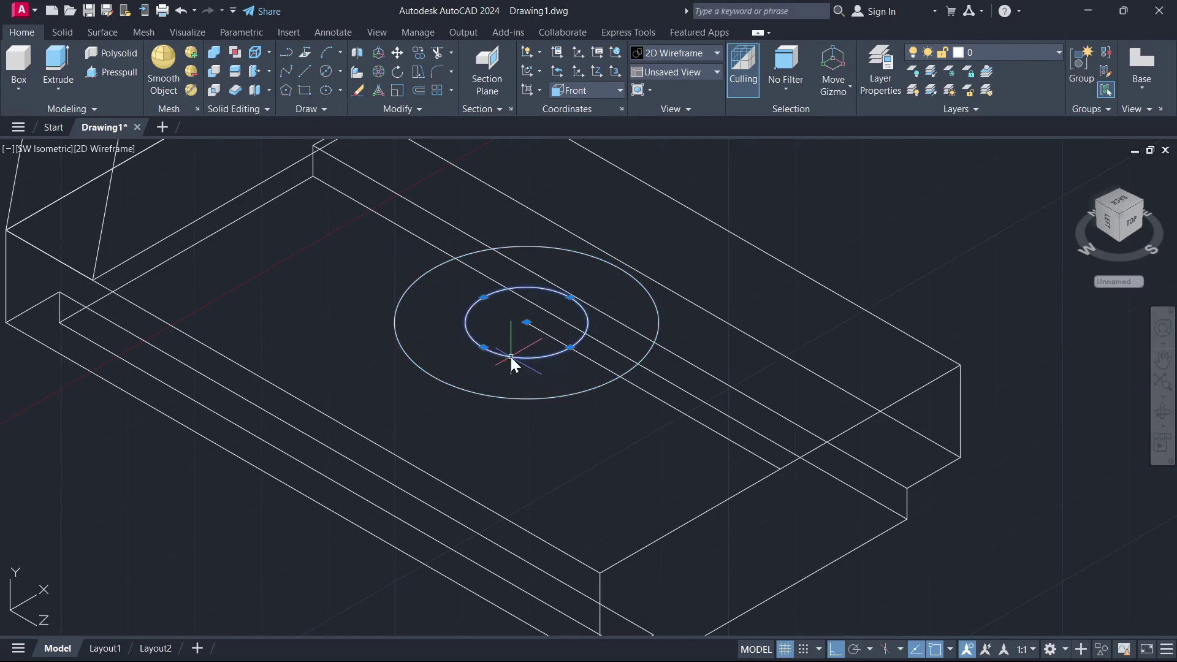
text(ext)
key(Return)
shift+middle_drag(510, 356, 441, 493)
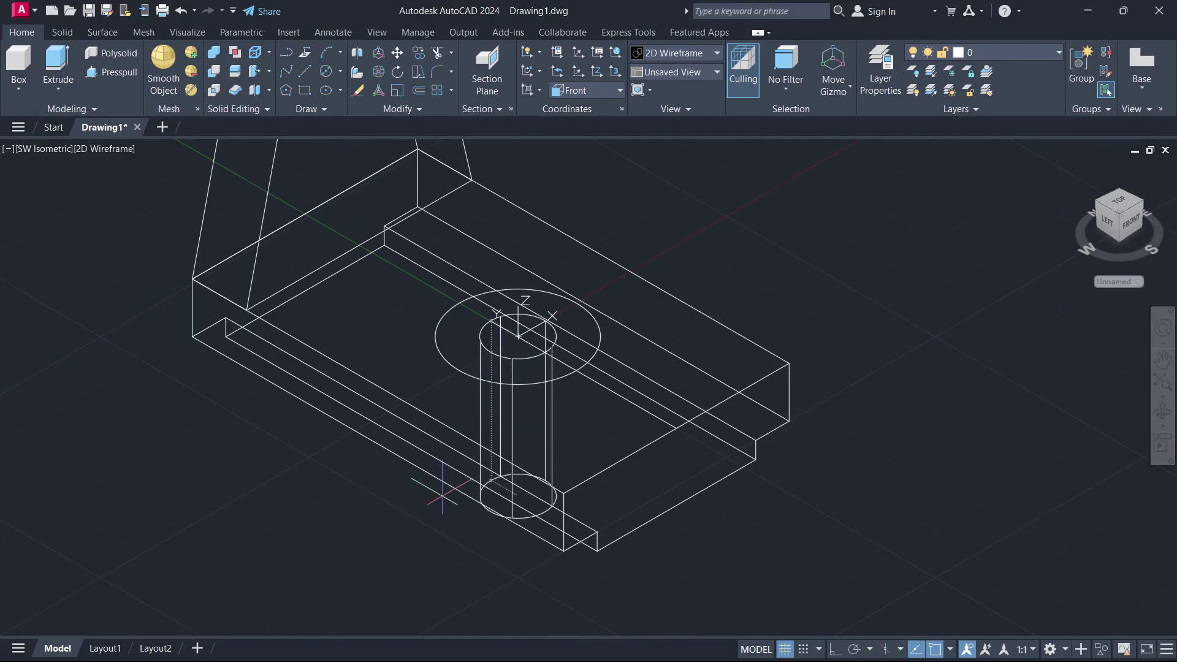
key(Escape)
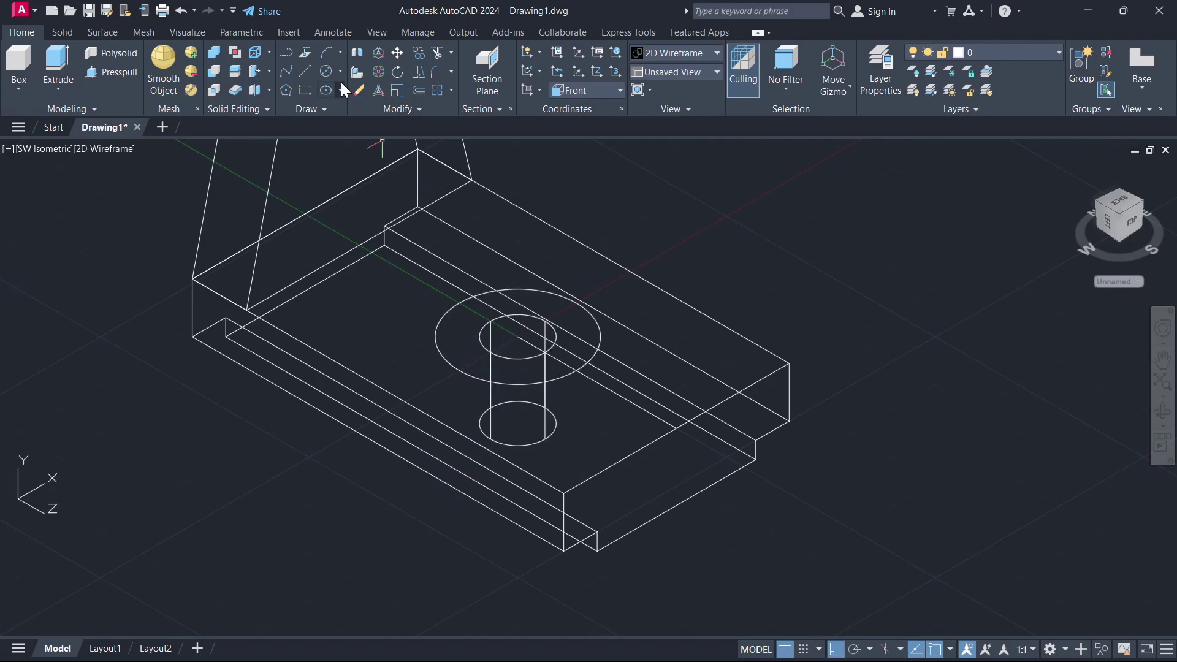
Place the UCS origin at the circle centre and extrude both top circles a short height upward.
click(518, 336)
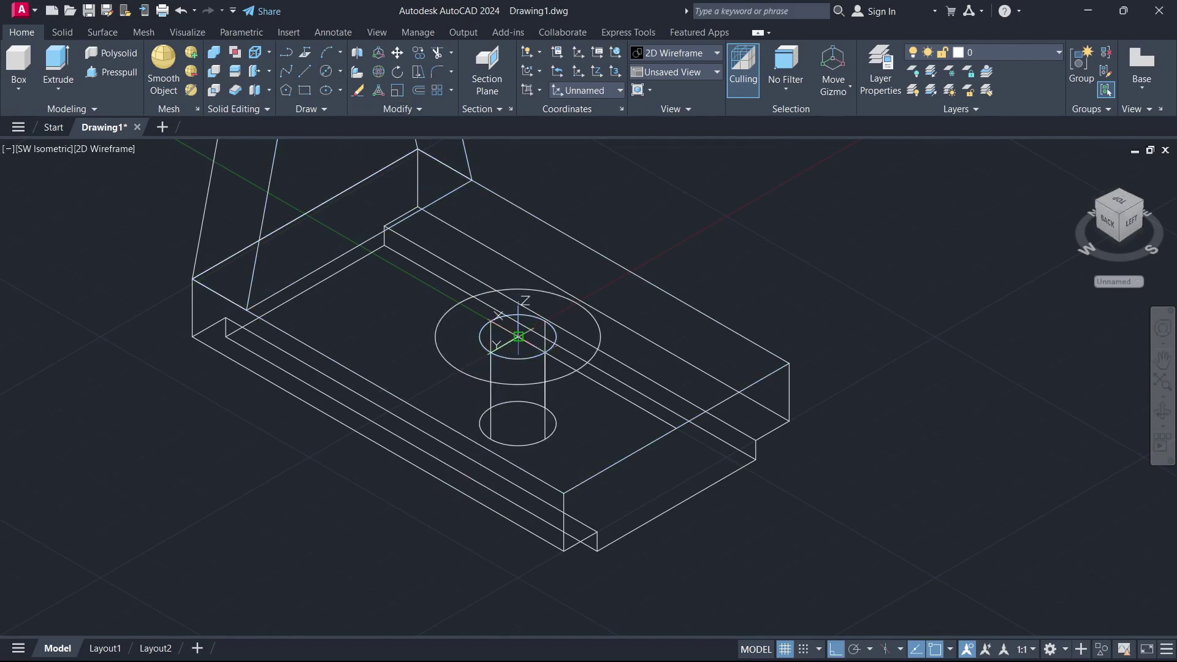
key(Escape)
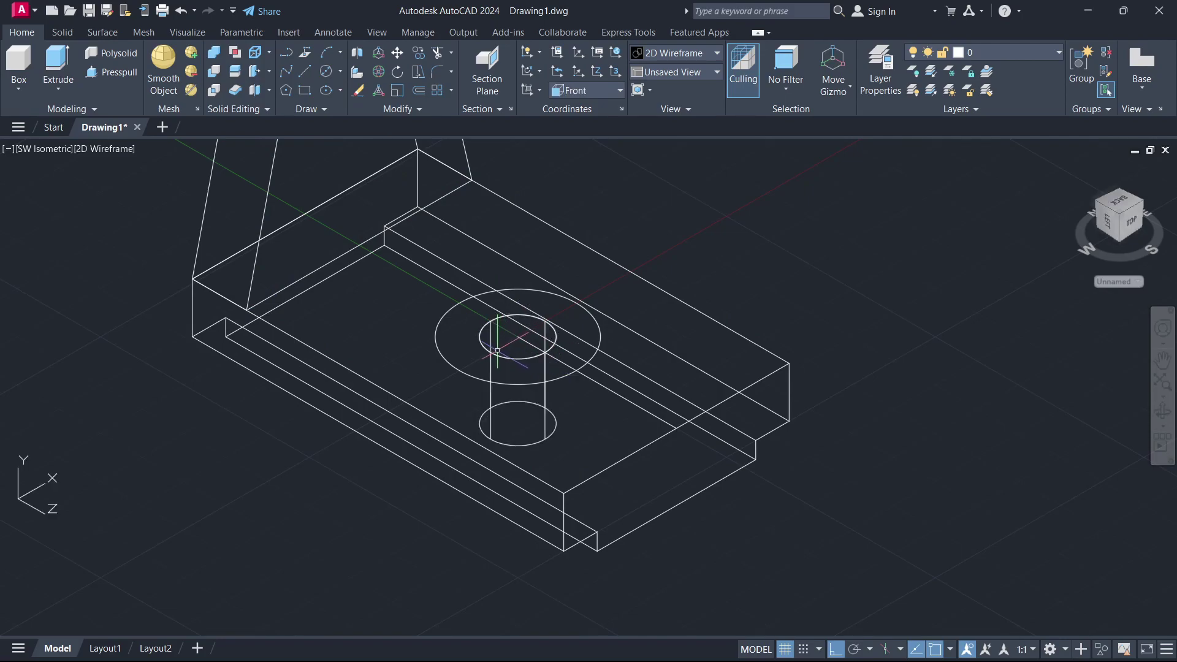
click(481, 338)
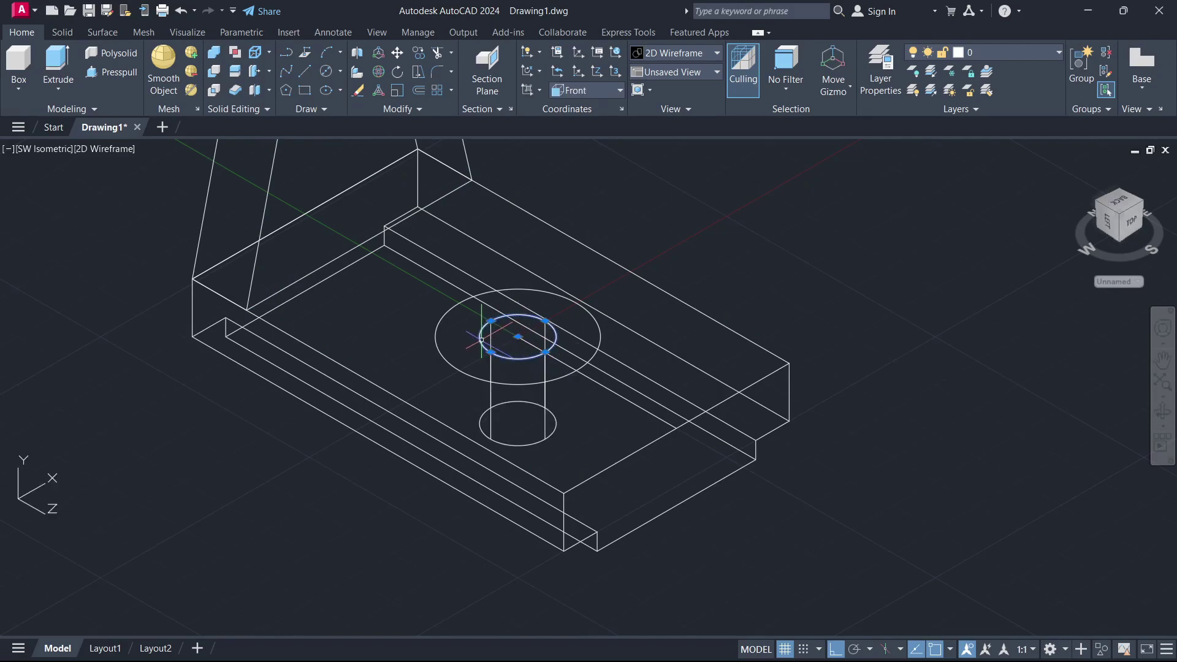
click(440, 354)
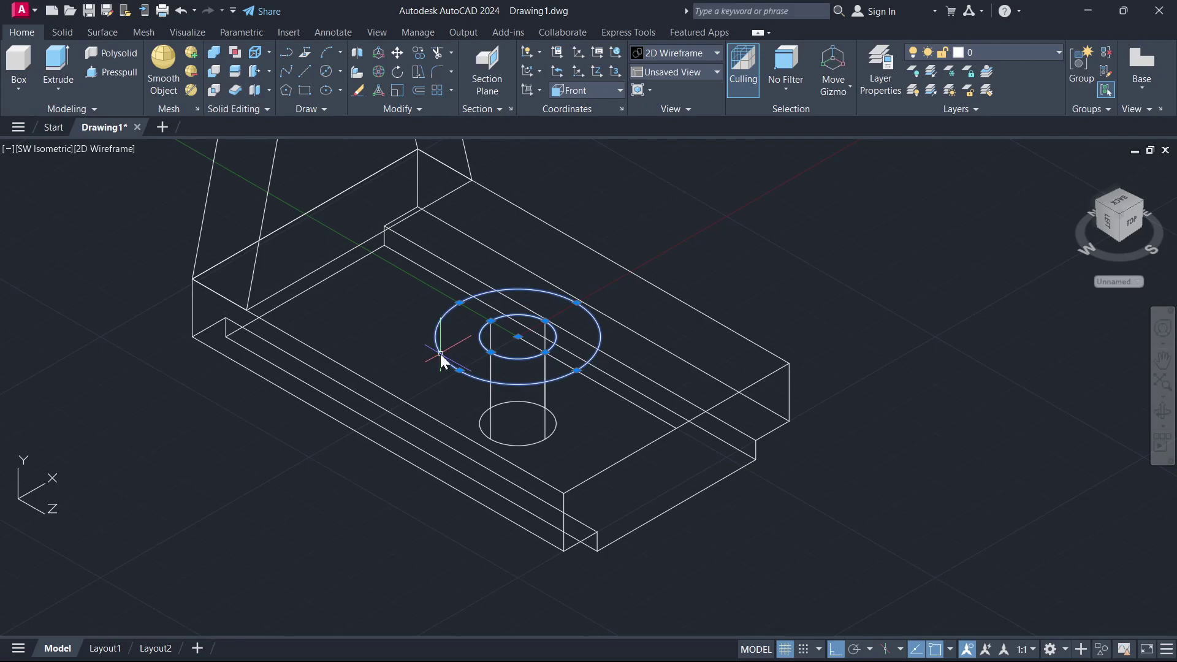
key(F8)
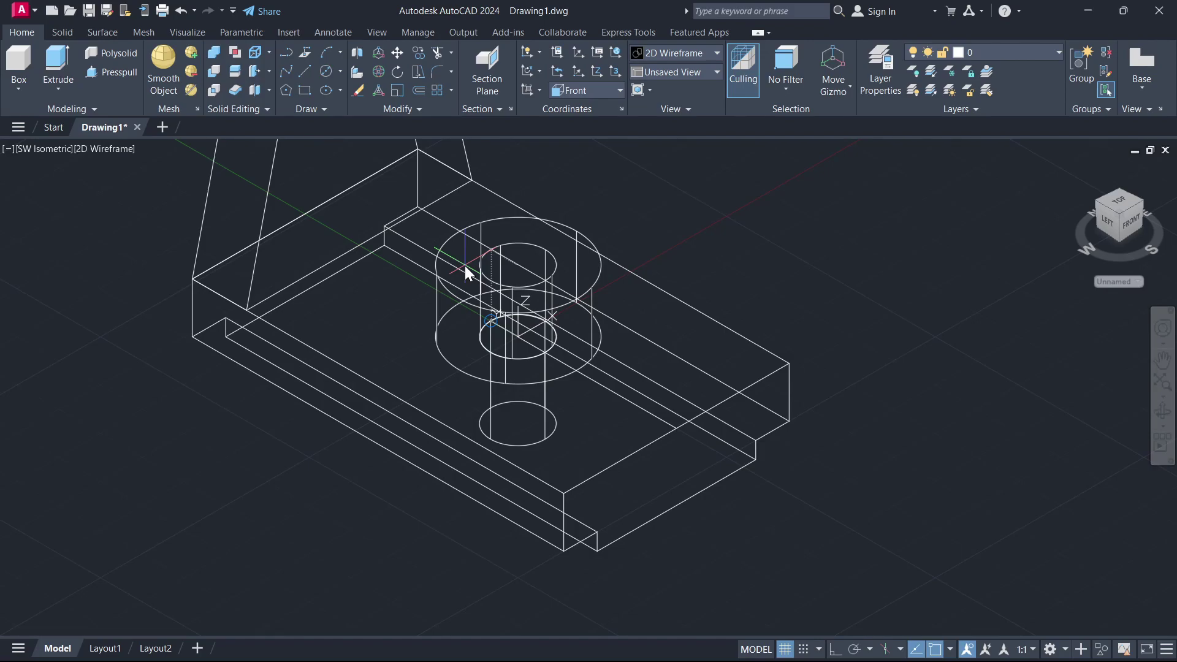
click(465, 266)
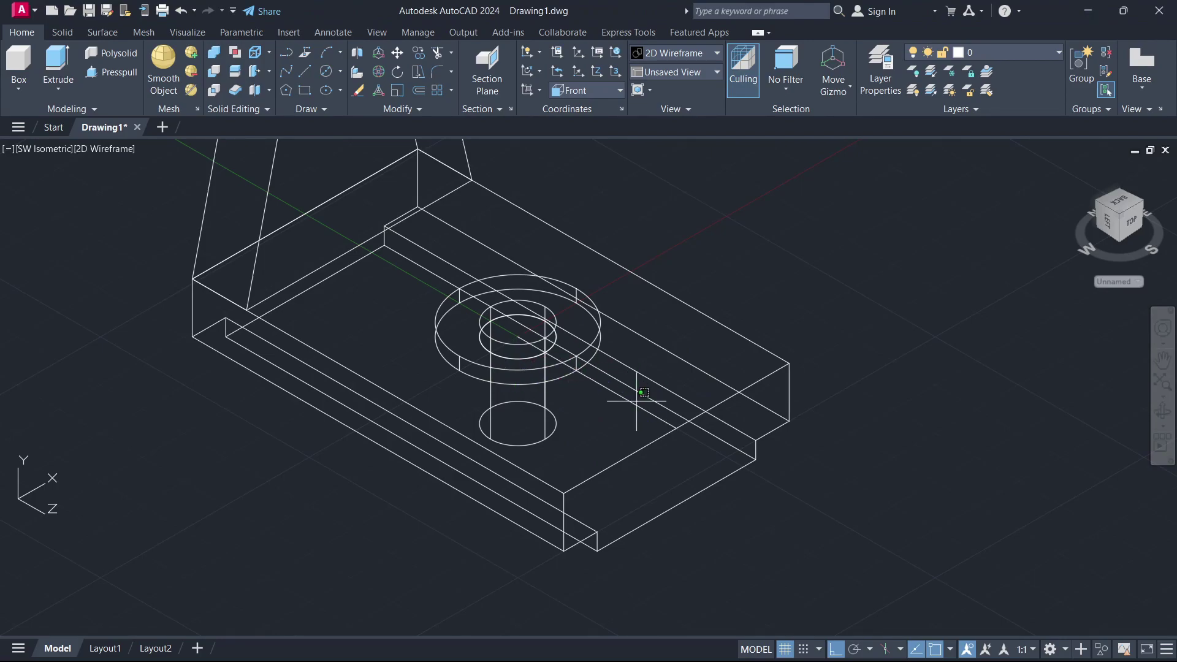
scroll(594, 429, down, 2)
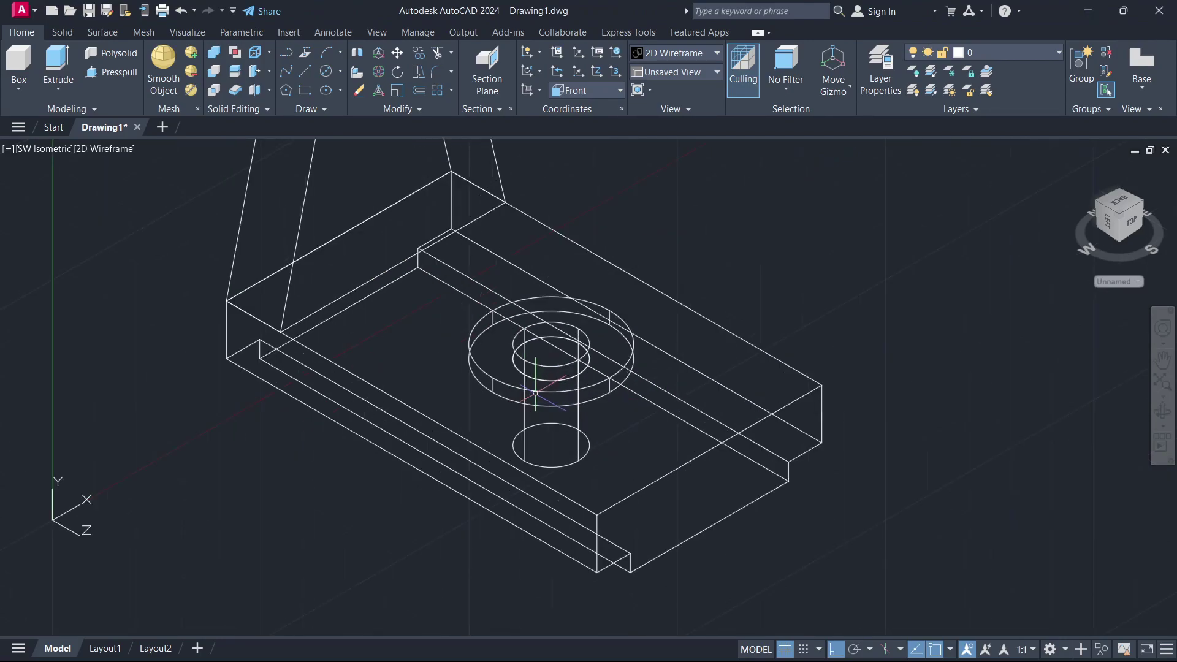
scroll(540, 394, up, 2)
click(518, 346)
click(524, 429)
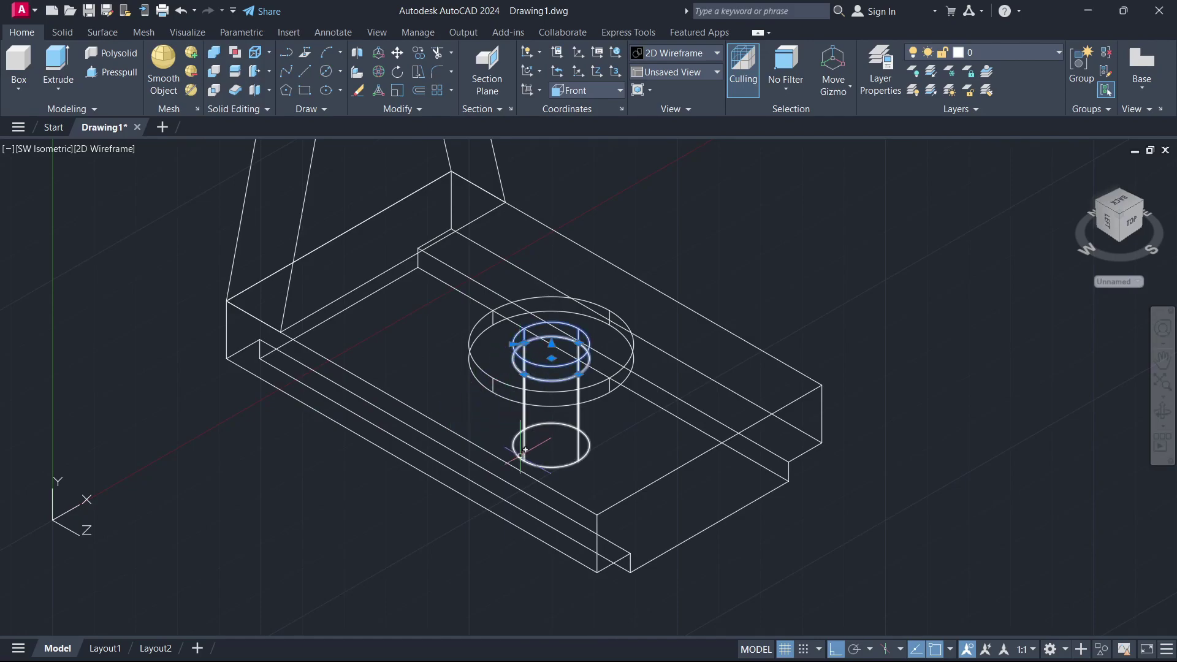
key(Escape)
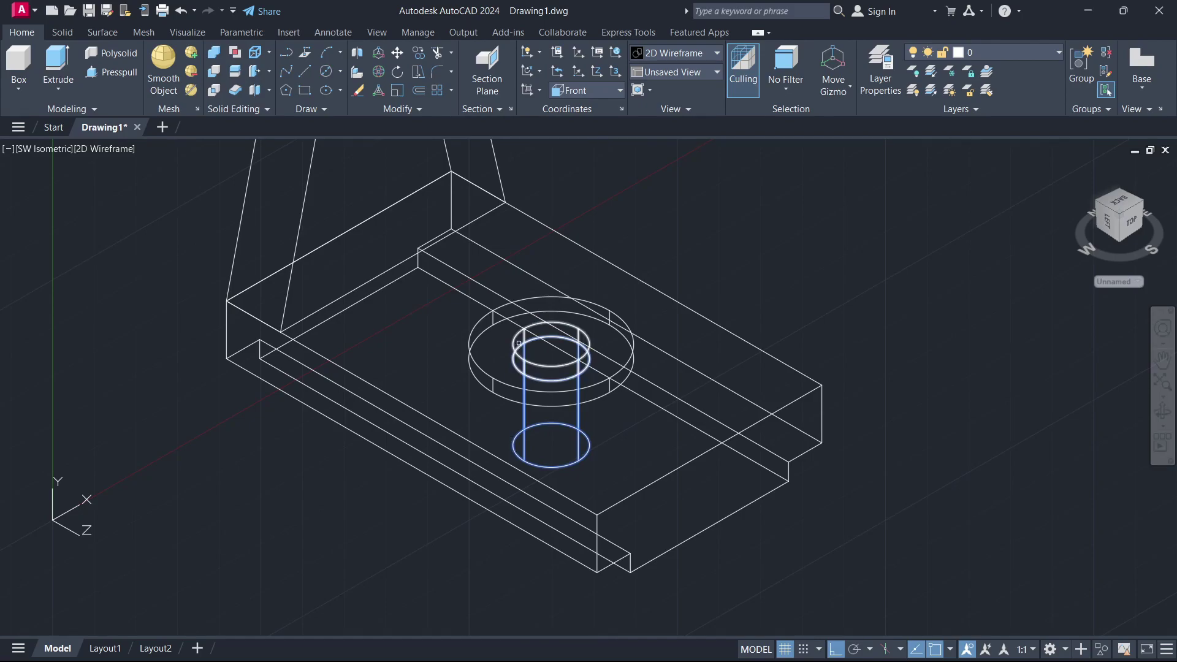
scroll(643, 585, down, 1)
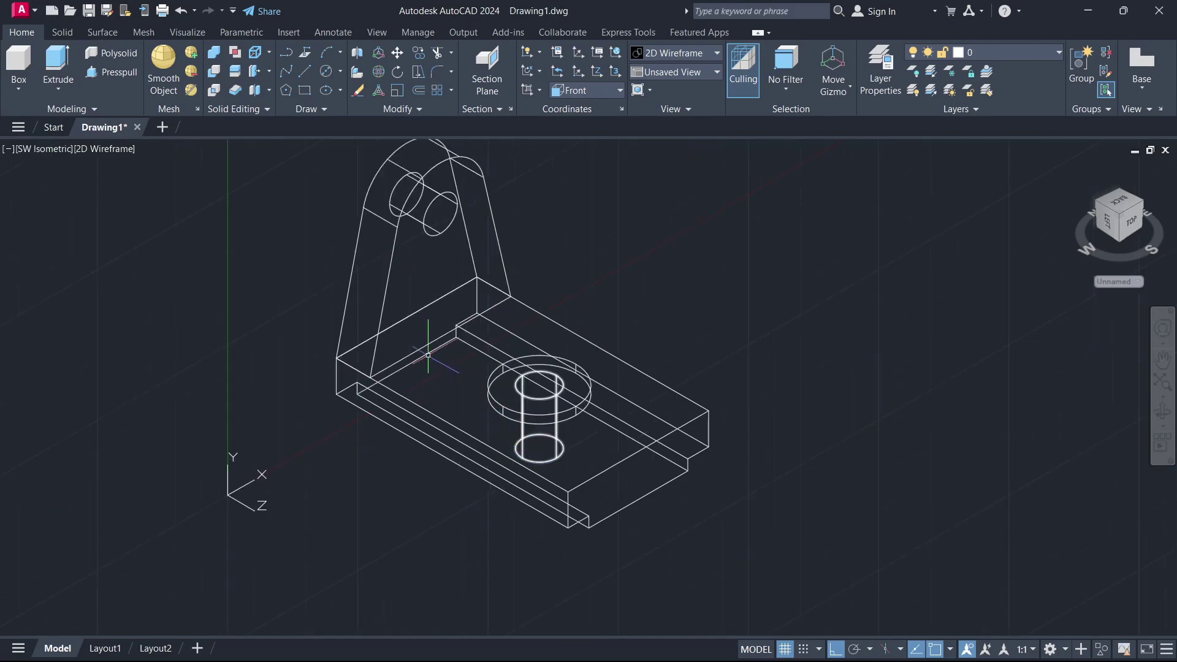
scroll(426, 350, up, 1)
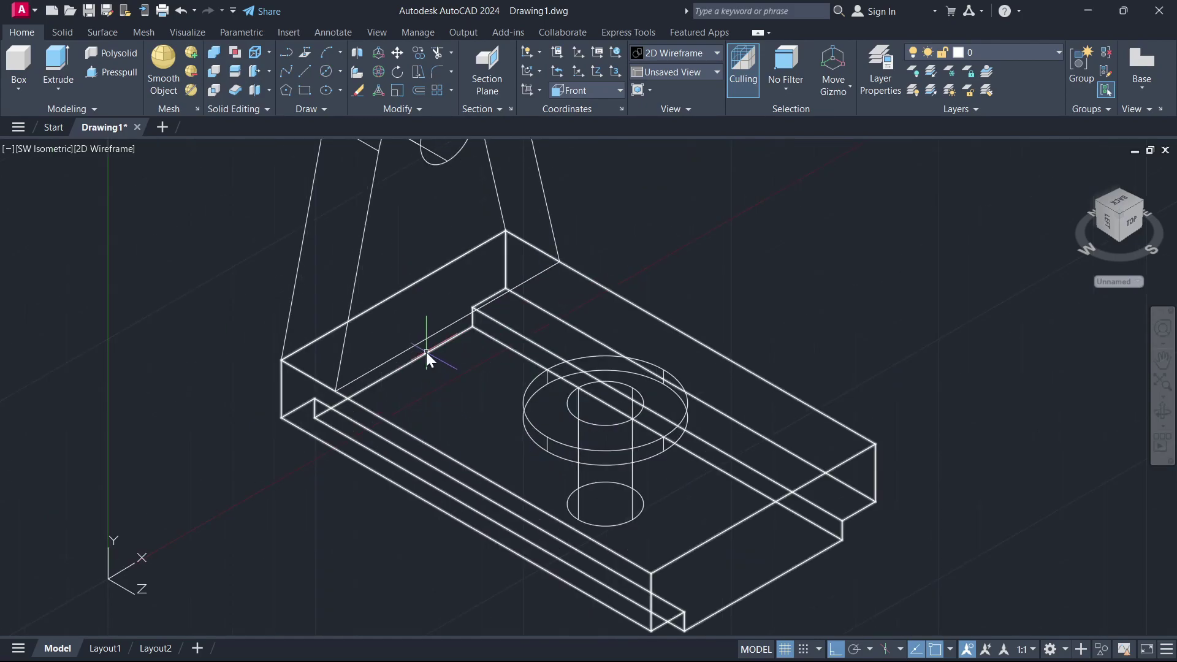
scroll(426, 351, down, 2)
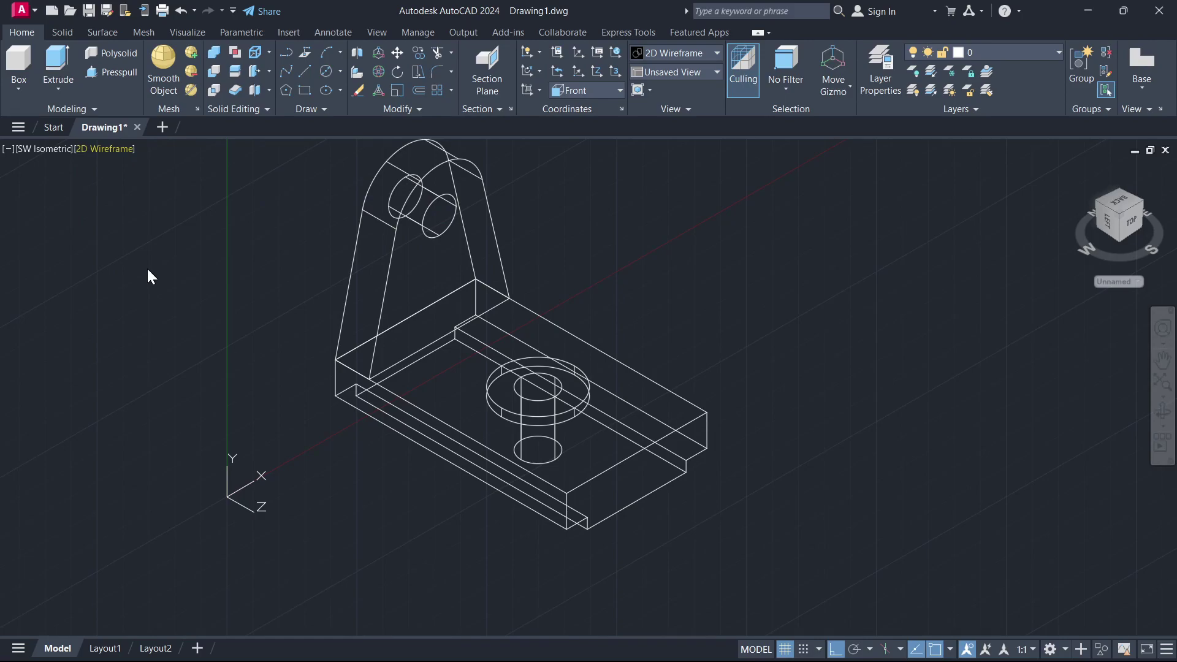
Apply the Shaded with Edges style, union the boss with the base, then undo the union.
key(Return)
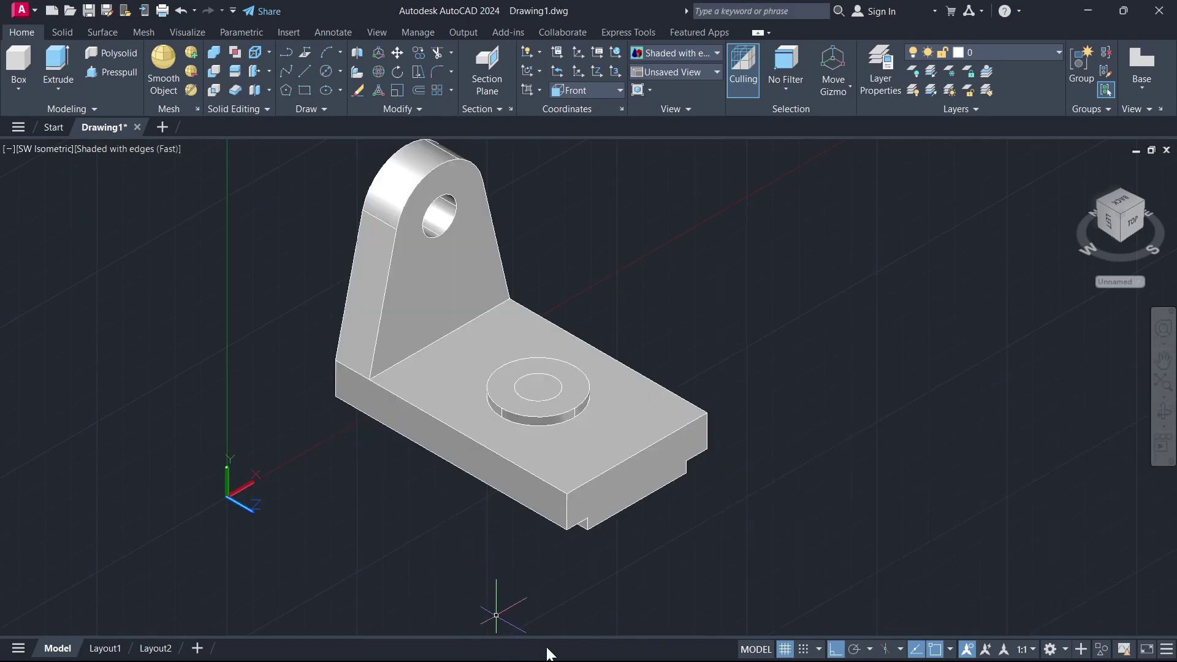
scroll(459, 418, up, 3)
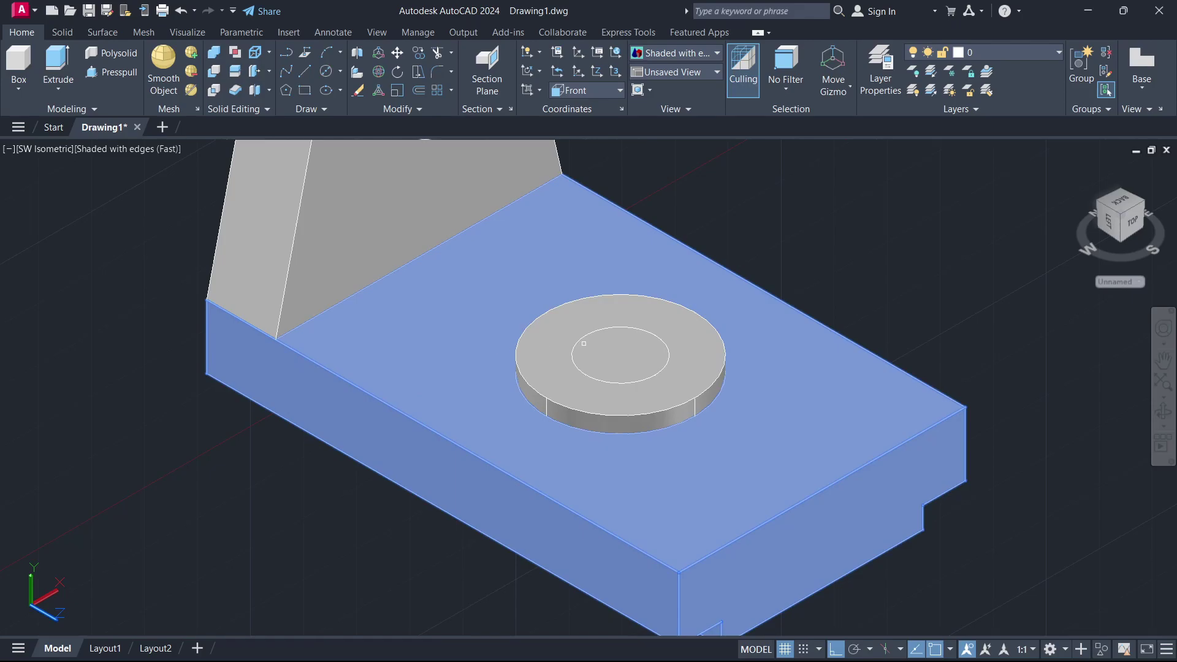
click(545, 380)
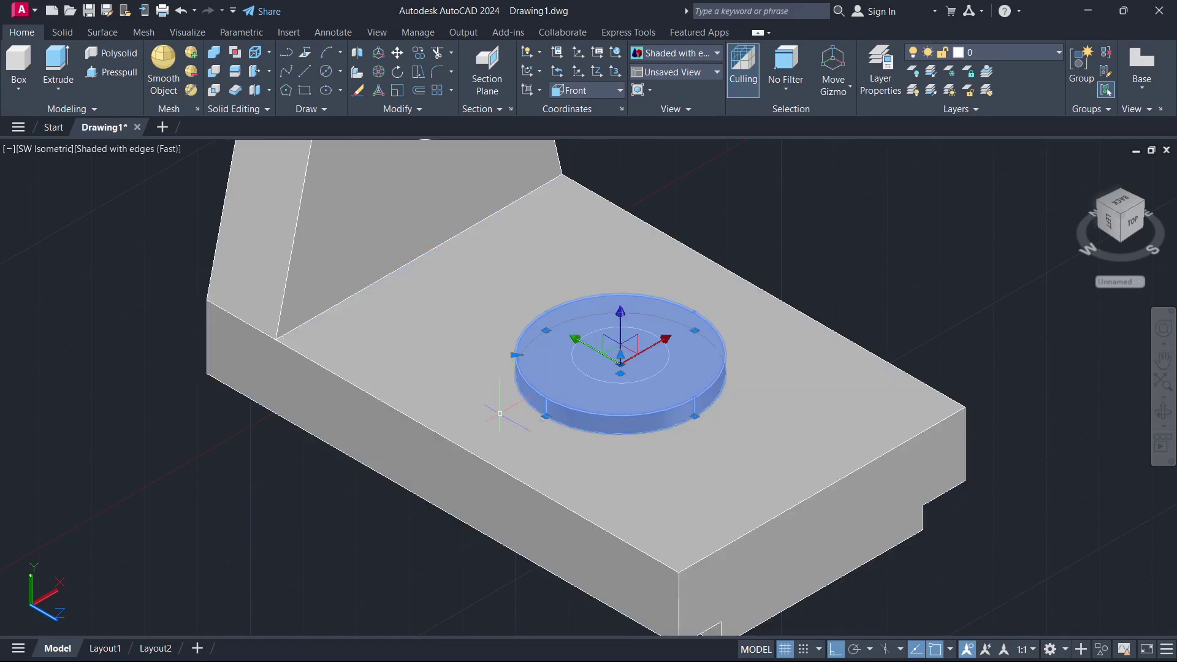
click(453, 431)
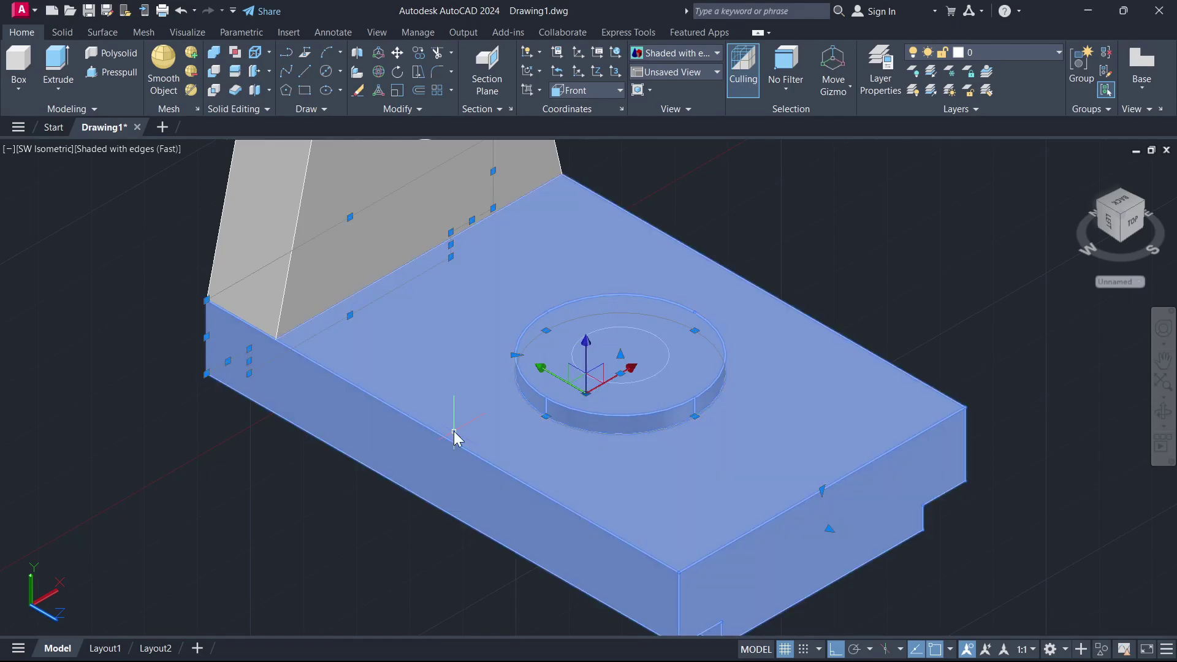
key(Escape)
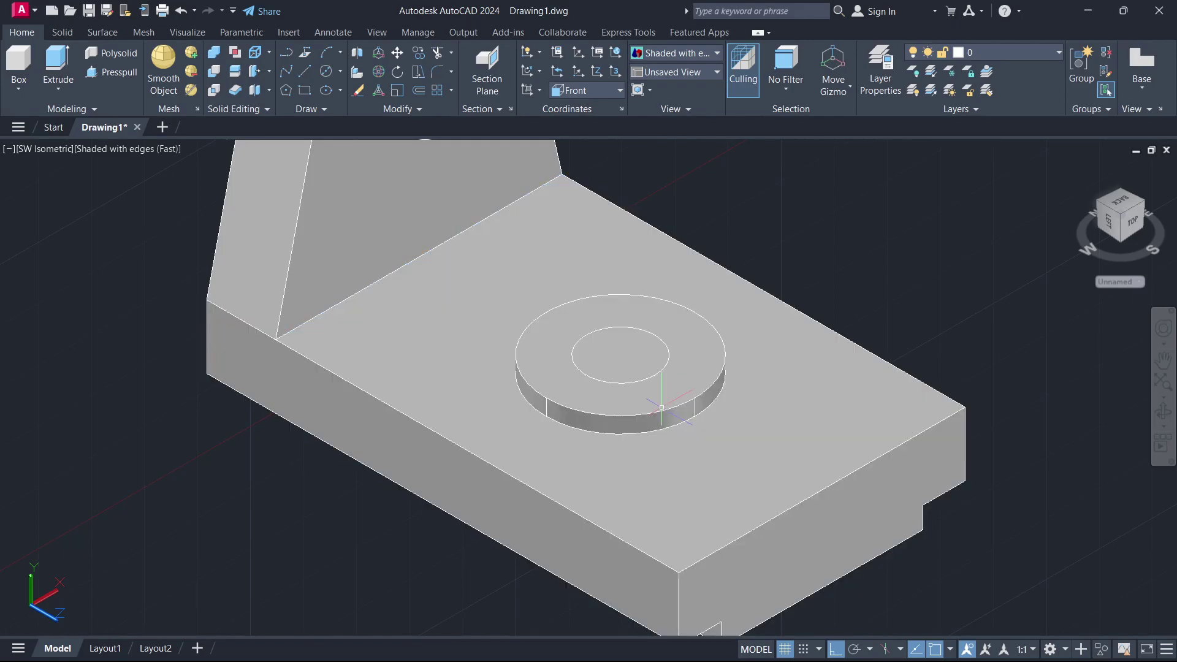
key(ctrl+z)
Switch back to wireframe and select the upright lug and base block solids.
key(ctrl+z)
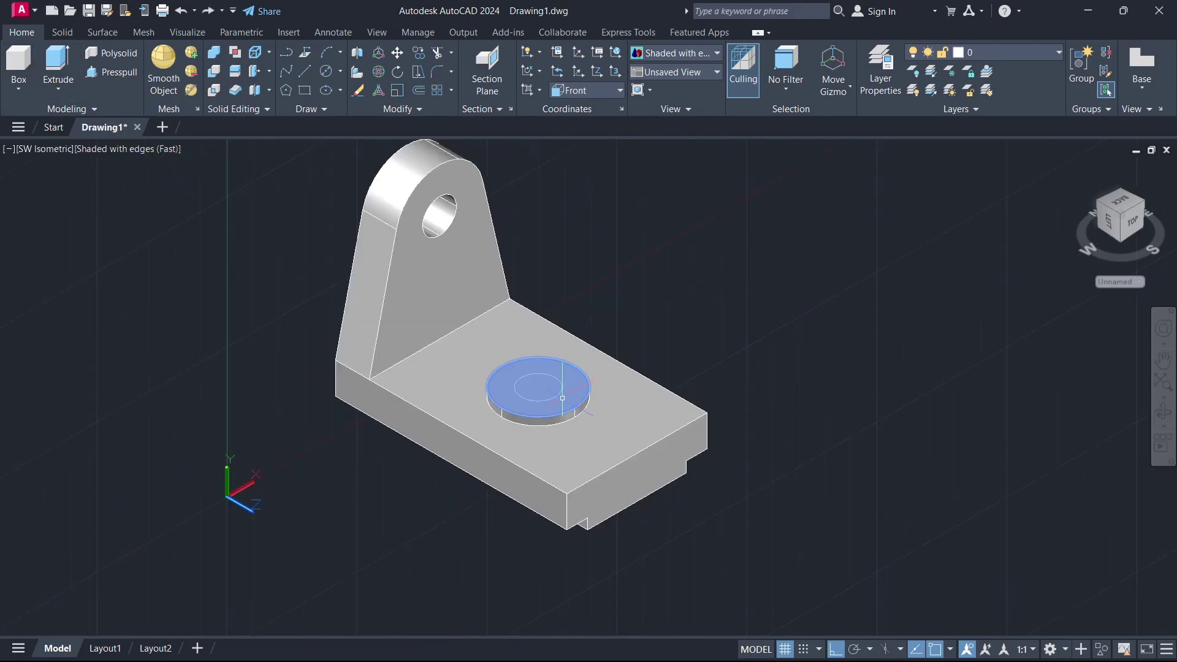
key(ctrl+z)
scroll(538, 373, up, 4)
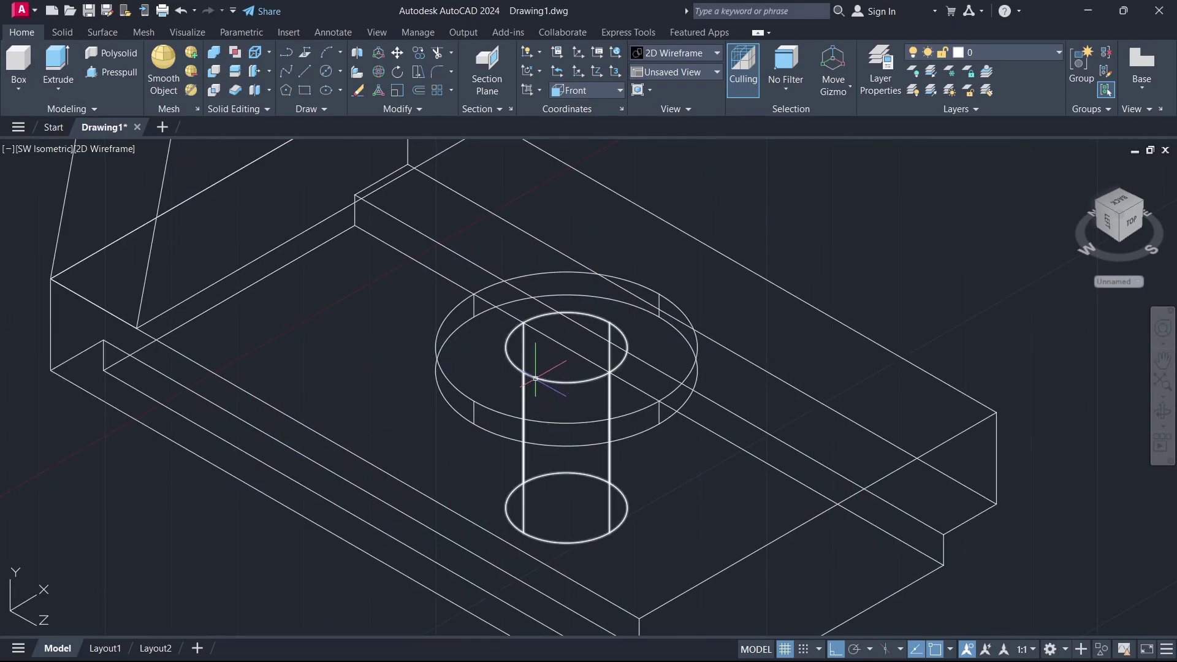
click(474, 404)
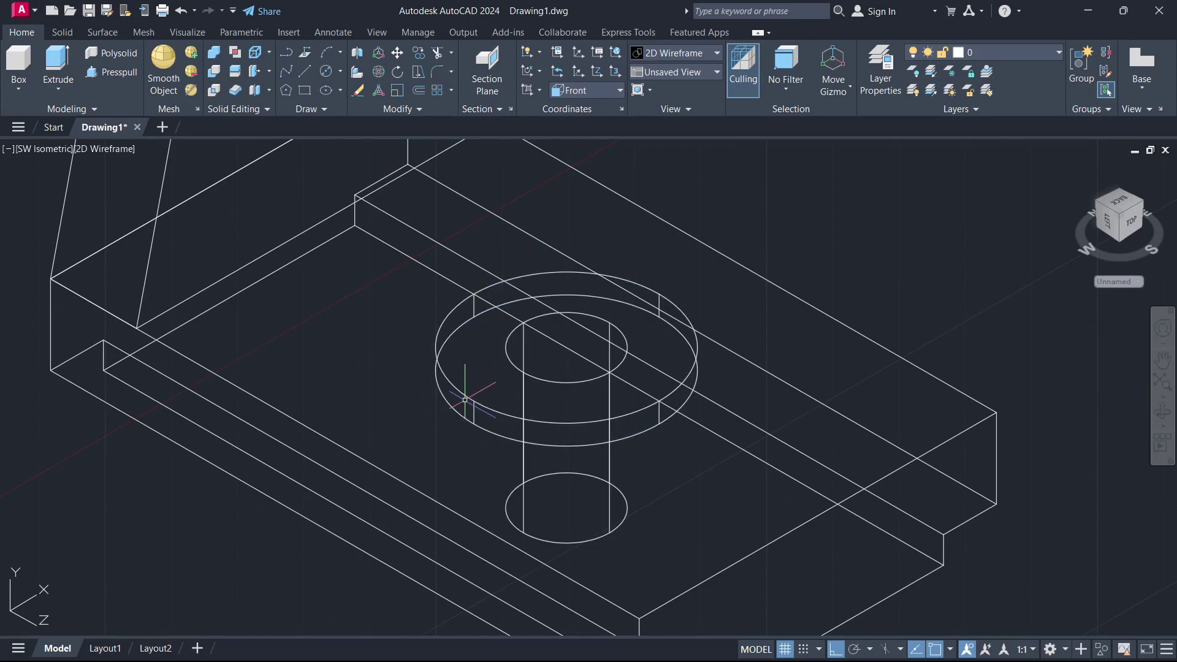
click(471, 398)
click(323, 451)
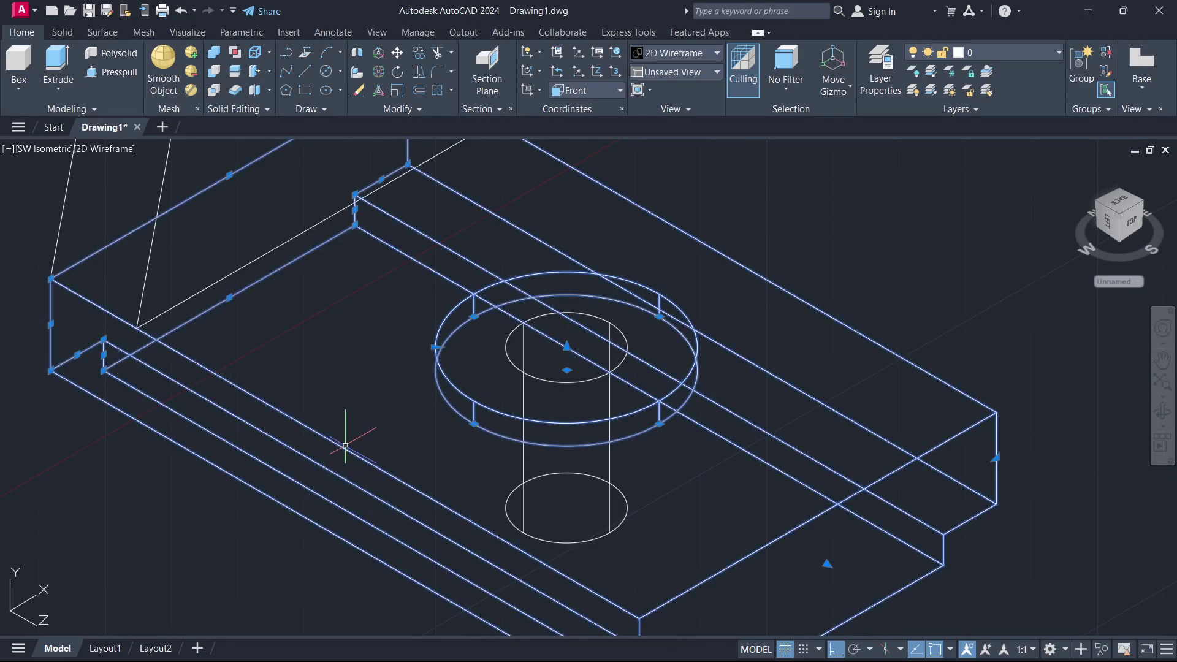
key(Escape)
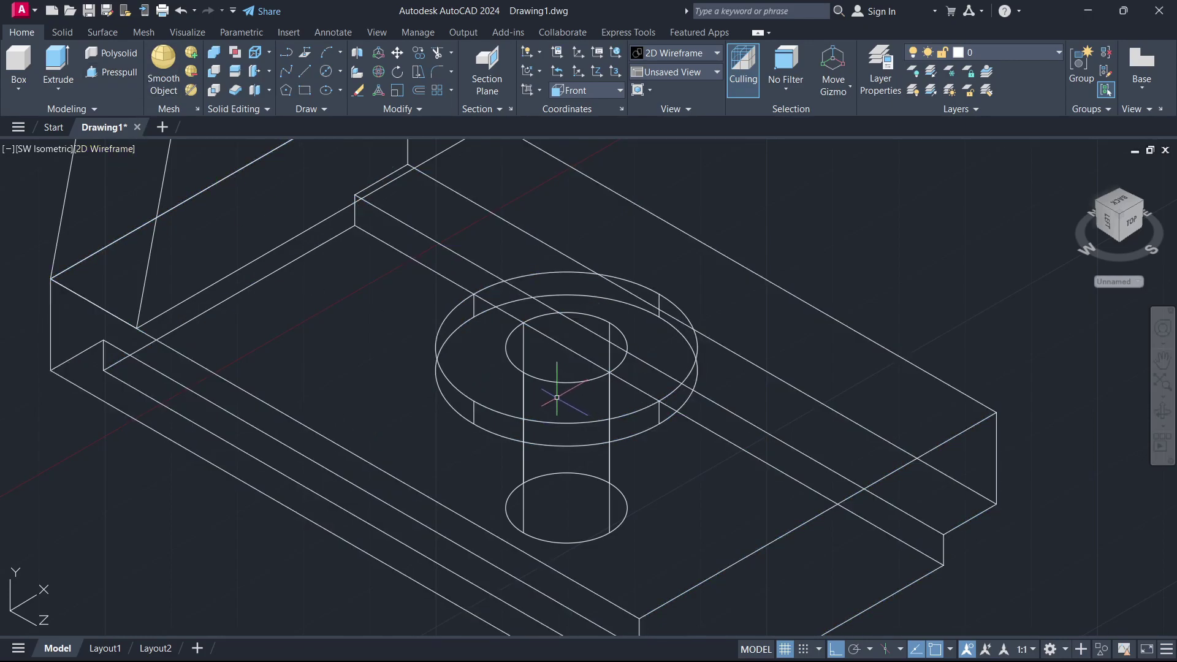
Subtract the cylinder from the base solid, cutting a hole through the boss.
drag(555, 386, 485, 338)
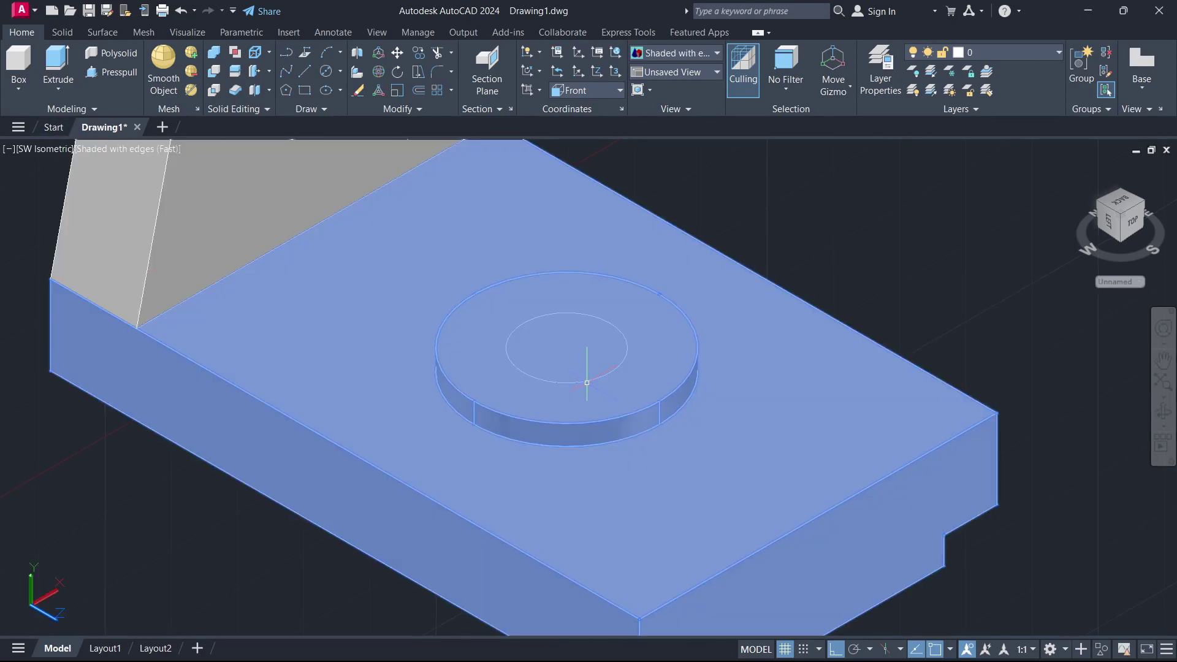
click(585, 377)
key(Escape)
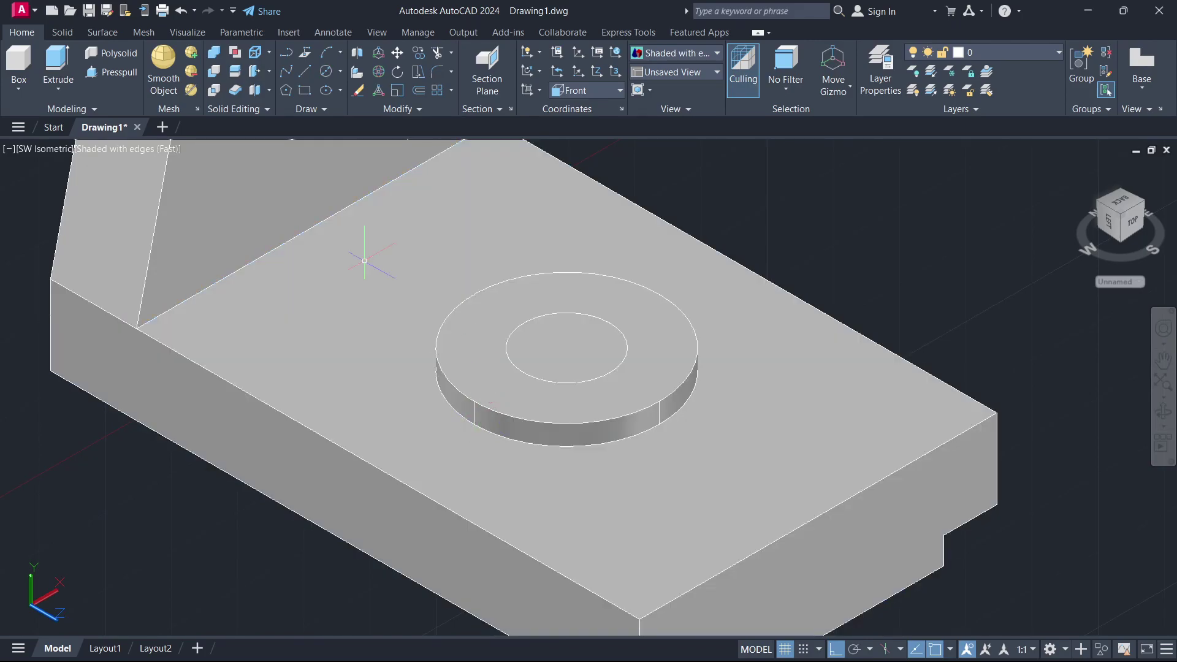
click(123, 157)
key(ctrl+z)
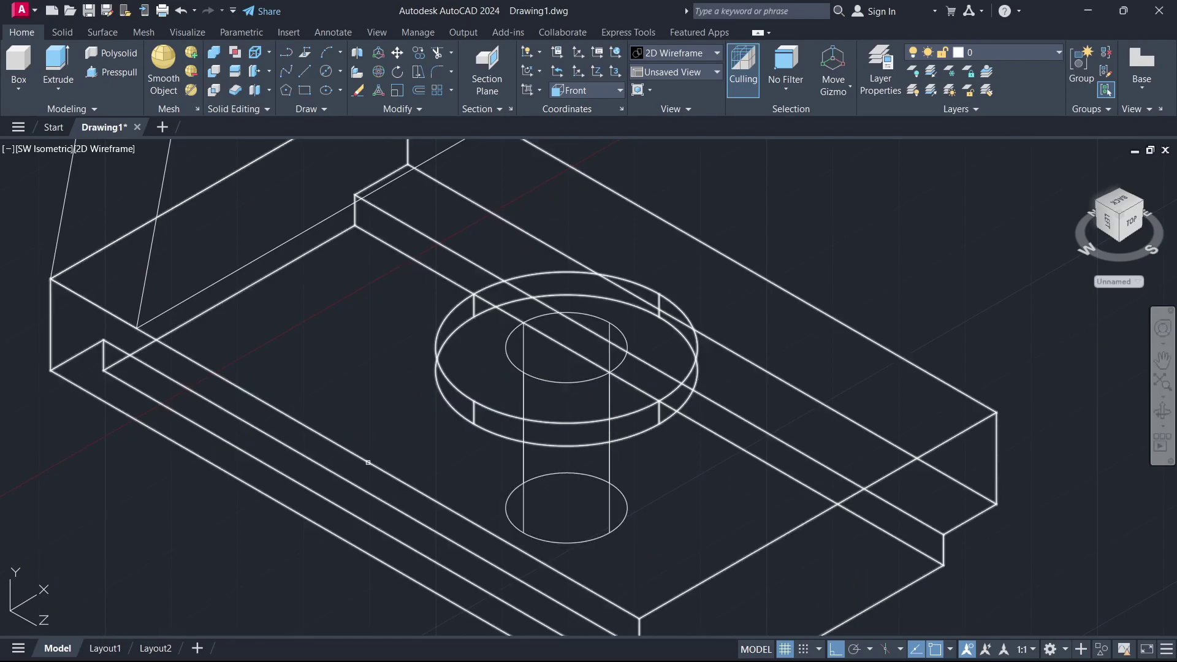
click(522, 372)
key(ctrl+z)
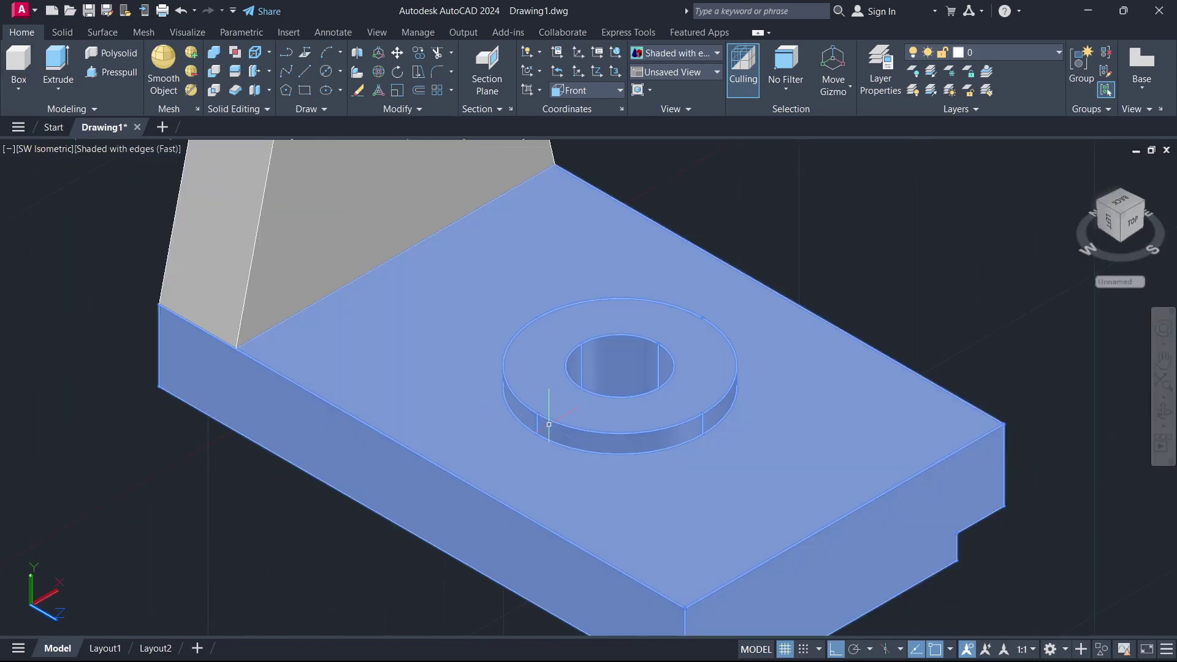
Select the whole bracket to confirm it is a single solid with the hole.
scroll(548, 424, down, 2)
click(433, 387)
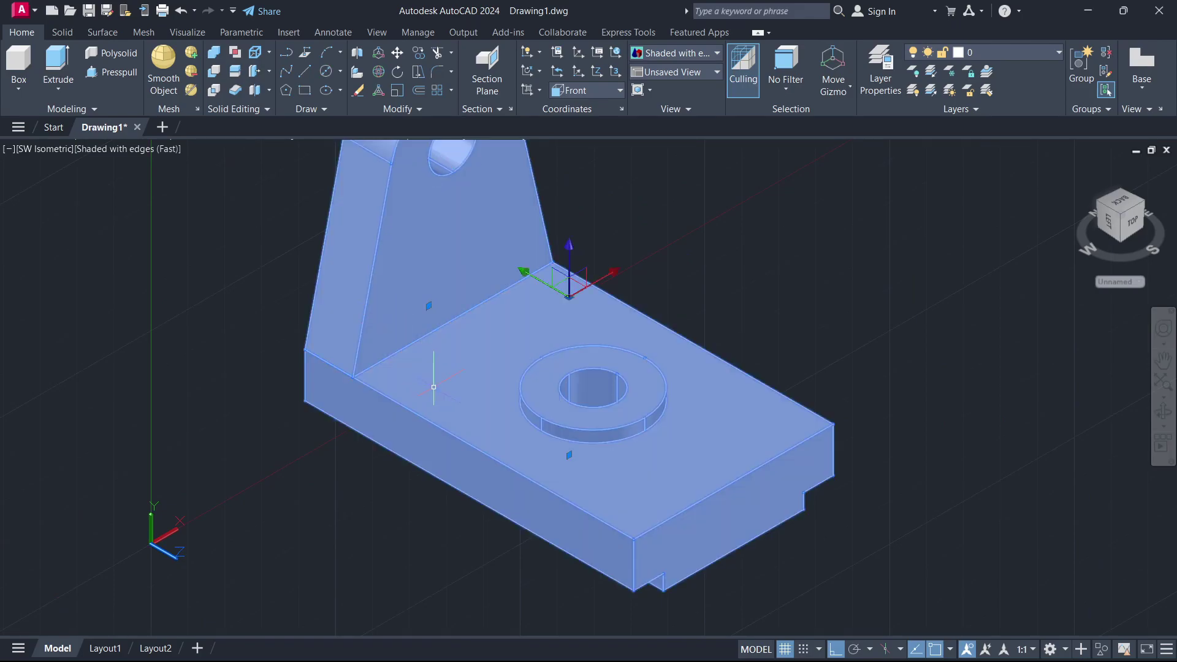
key(Escape)
scroll(437, 405, down, 3)
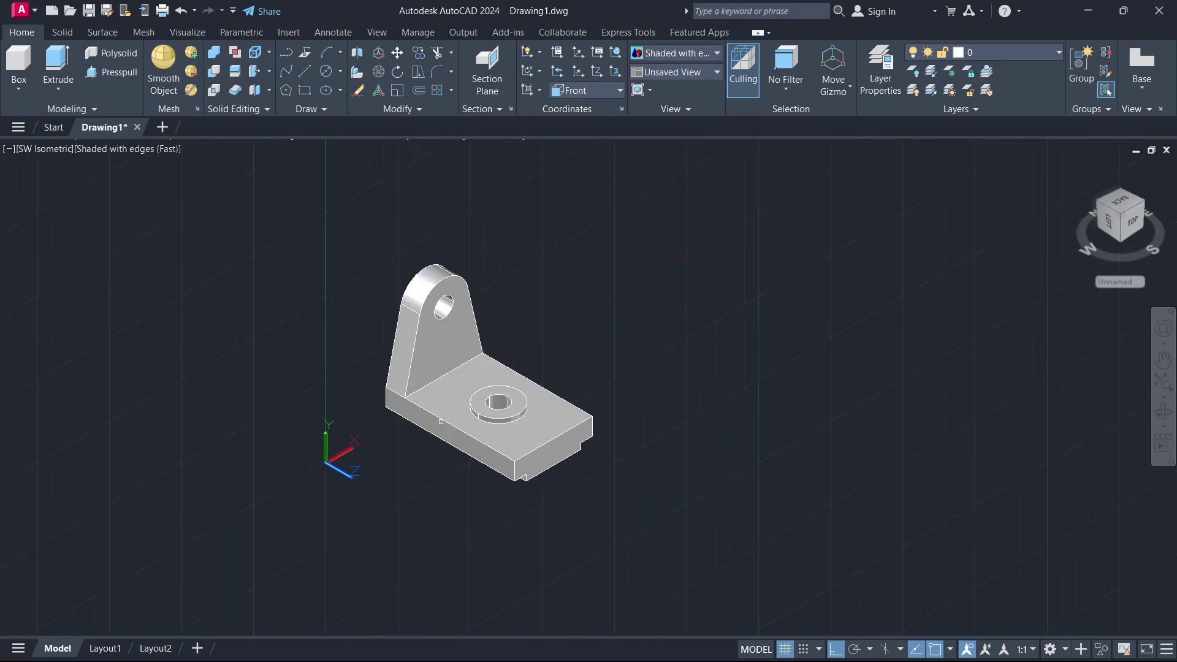
click(599, 494)
click(399, 281)
scroll(432, 410, up, 2)
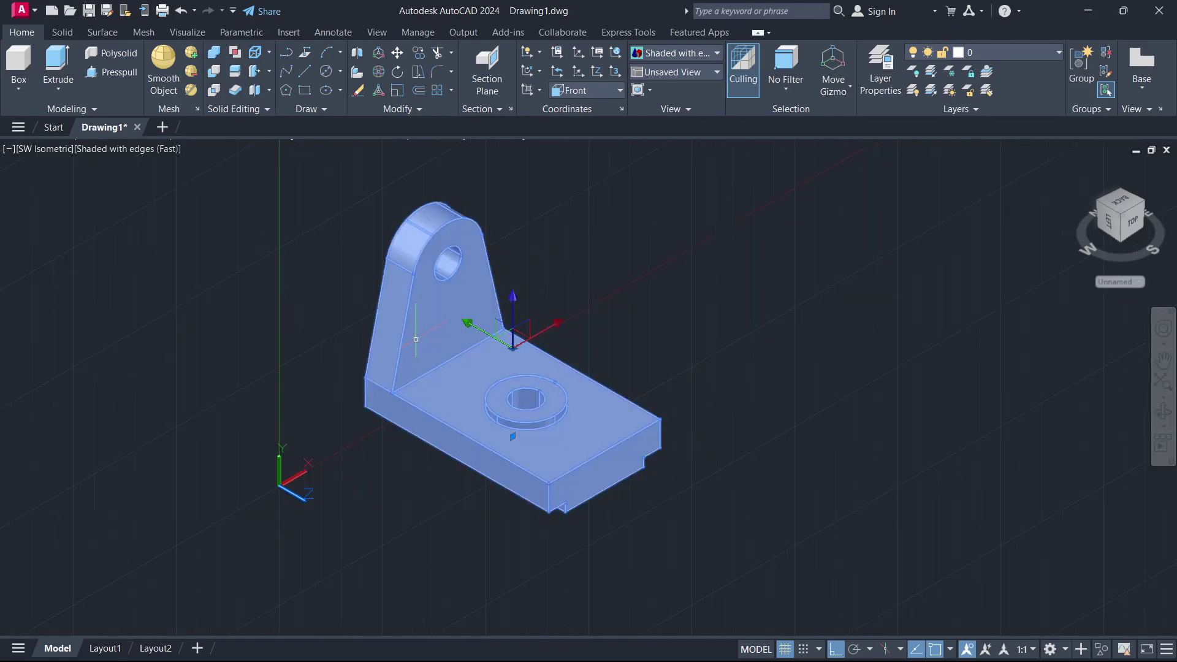
key(Escape)
scroll(462, 334, up, 4)
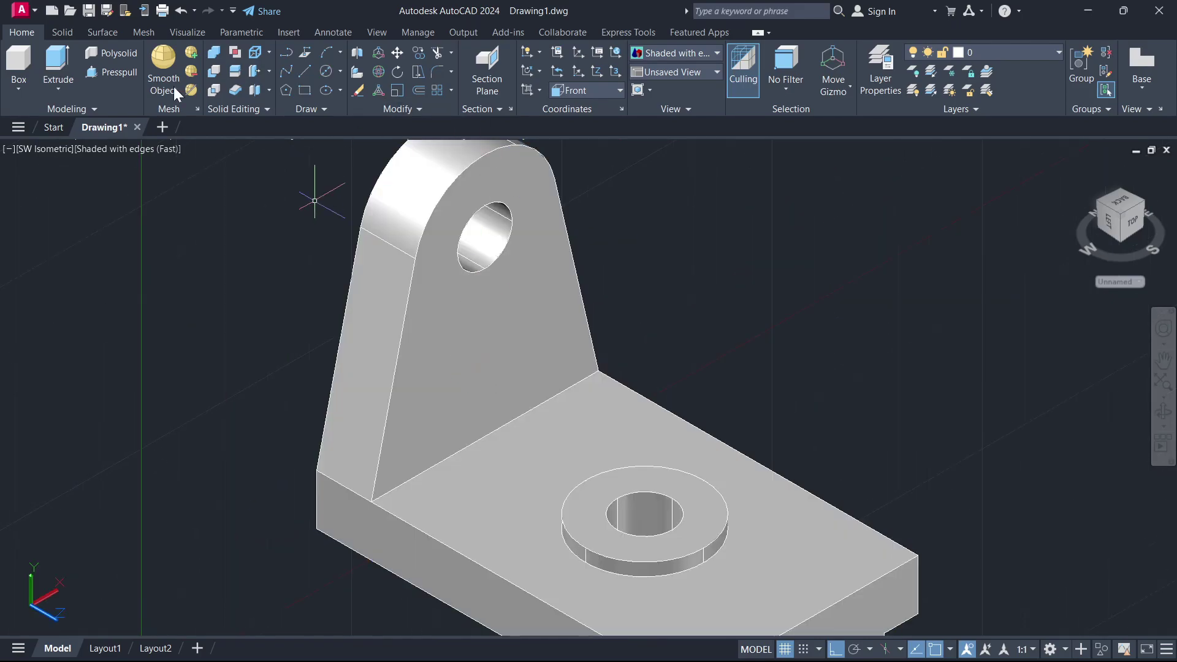
Fillet the lug's two front edges and its curved top edge.
click(62, 32)
click(565, 68)
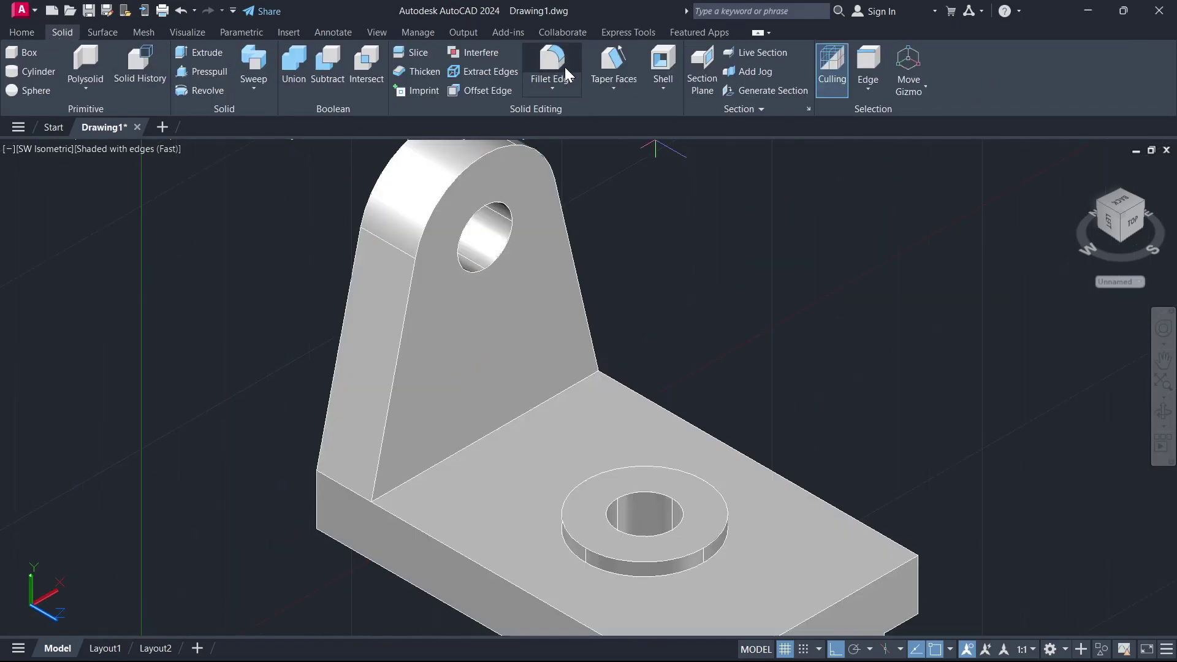
click(397, 351)
click(441, 199)
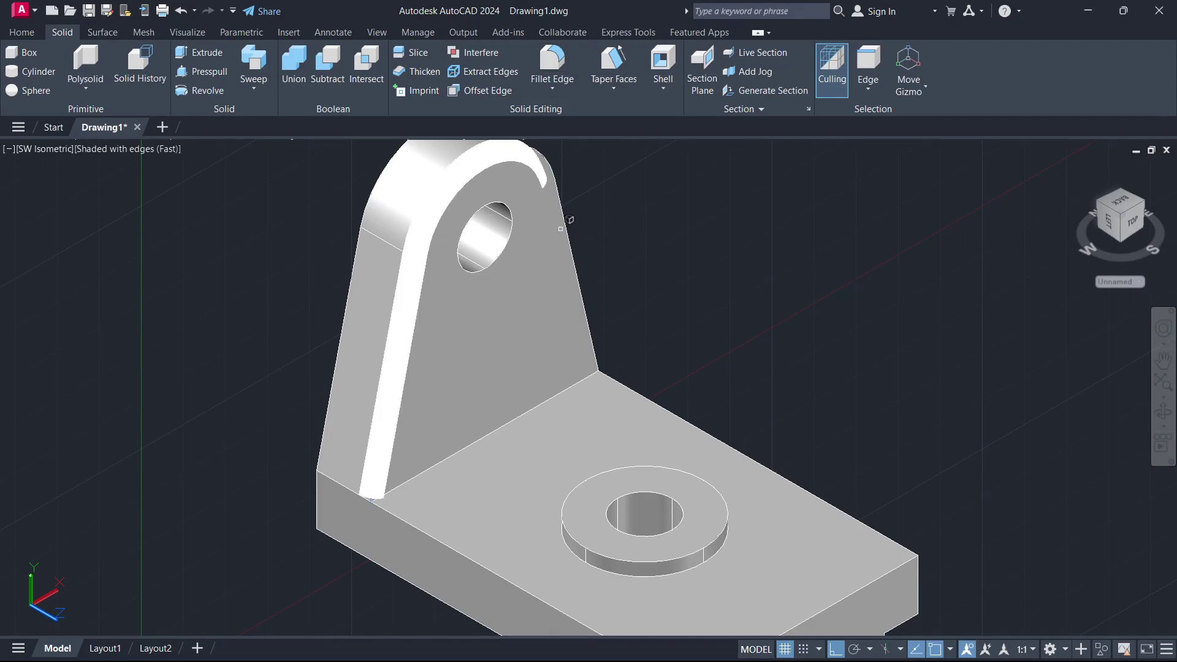
click(569, 235)
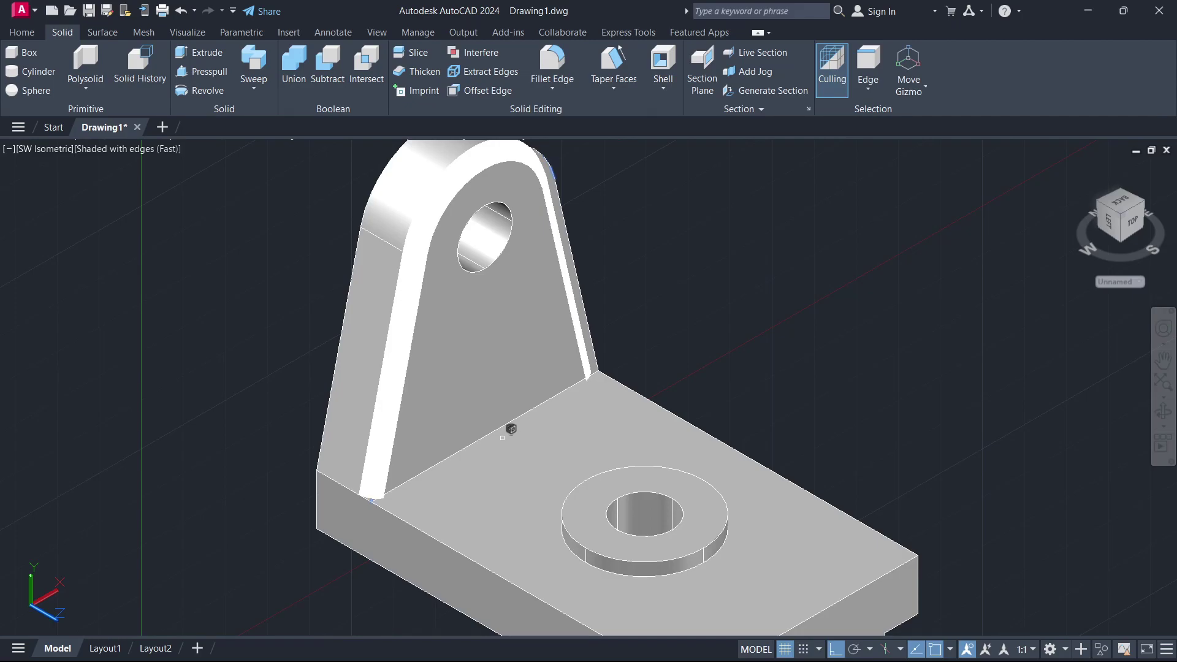
key(Return)
key(Return)
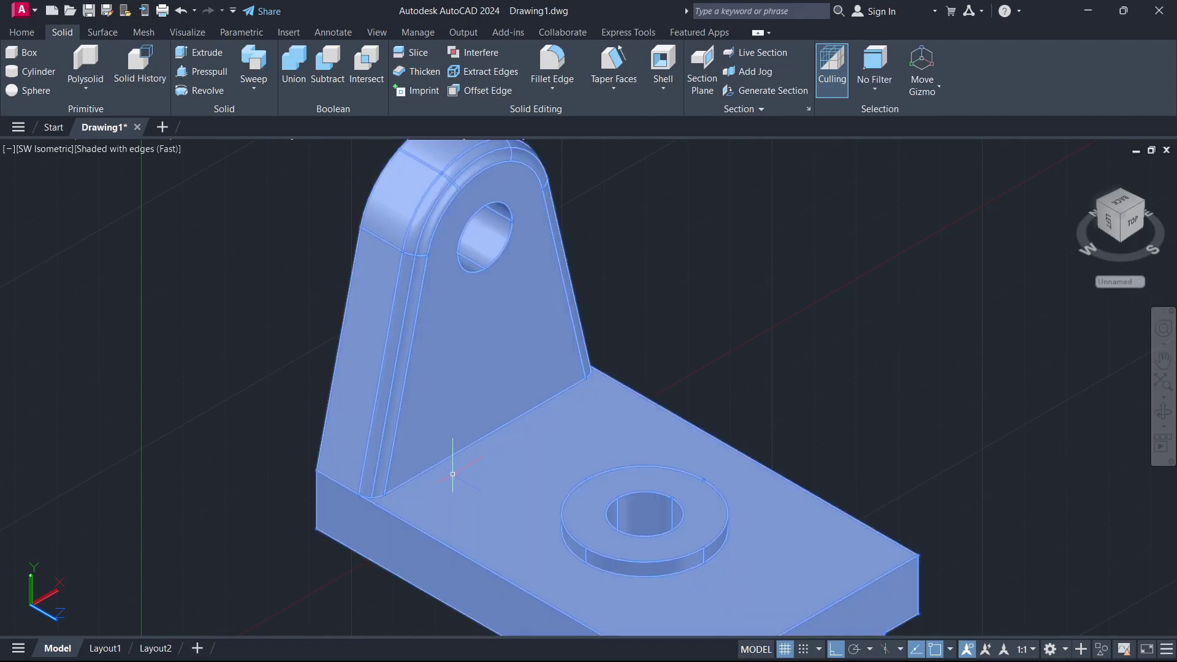
Fillet the inner corner edge where the lug meets the base.
key(Return)
click(451, 454)
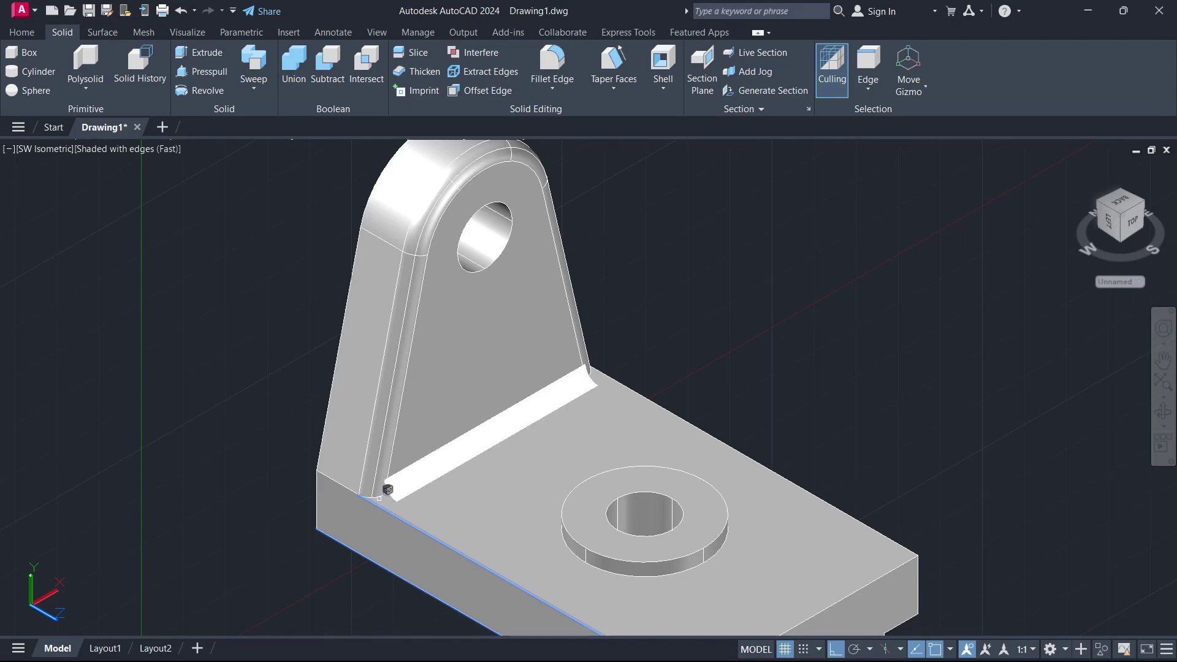
key(Return)
key(Return)
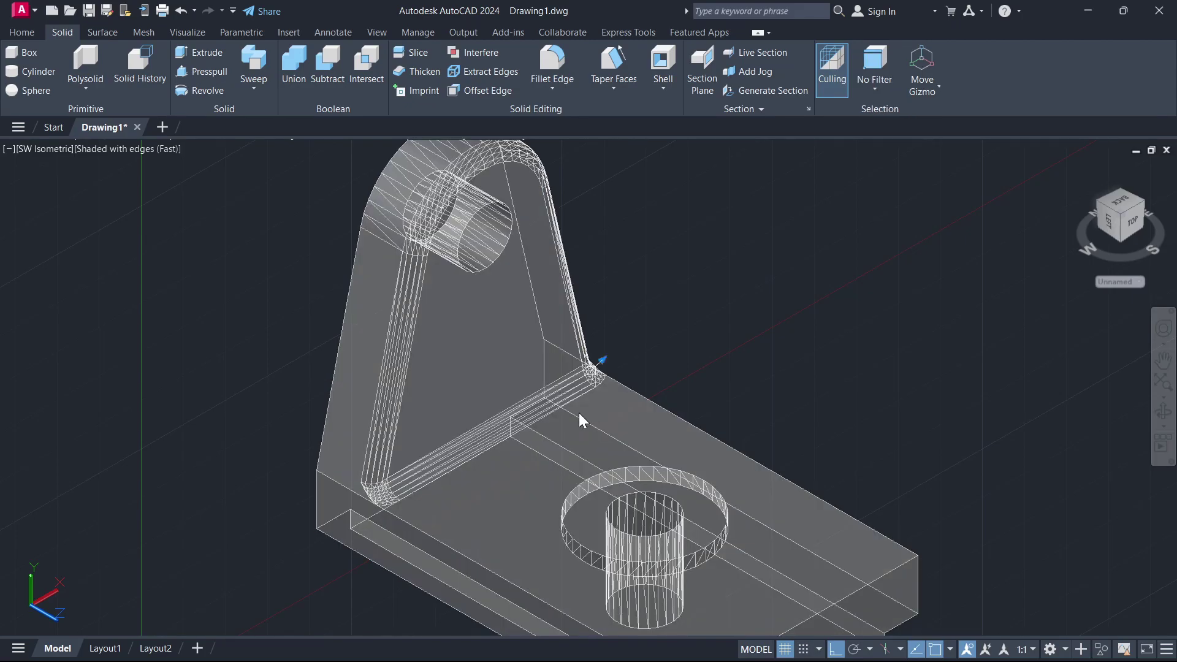
scroll(552, 466, down, 2)
scroll(552, 478, up, 4)
Fillet the bottom edge around the raised boss.
key(Return)
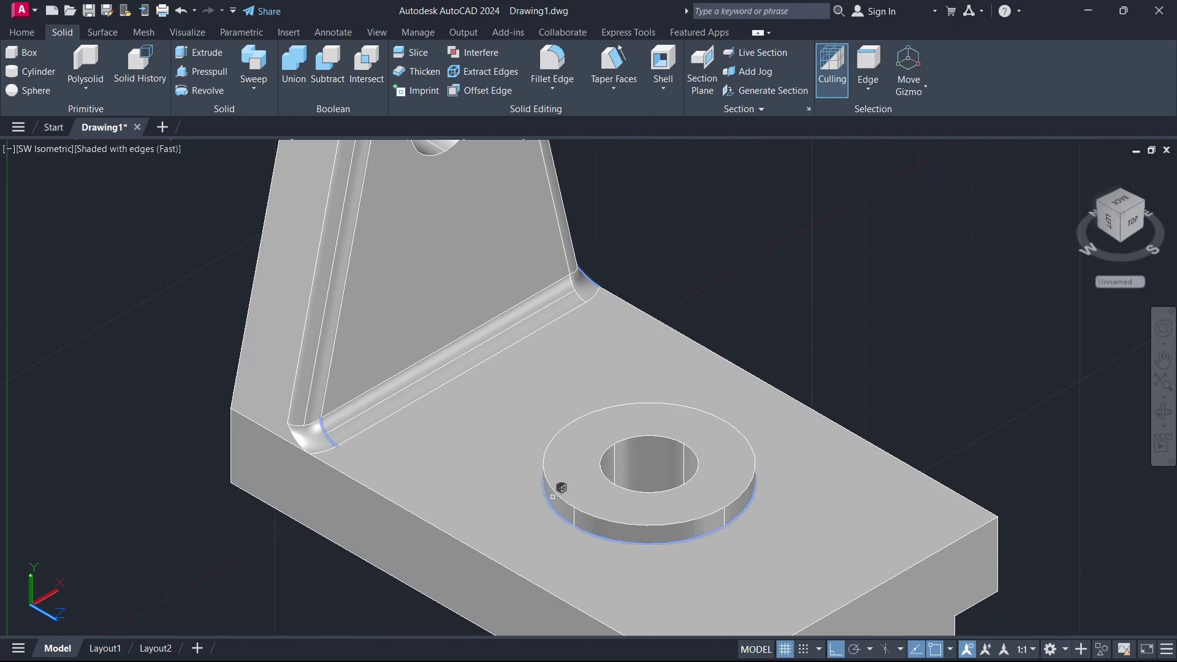
click(554, 506)
key(Return)
key(Return)
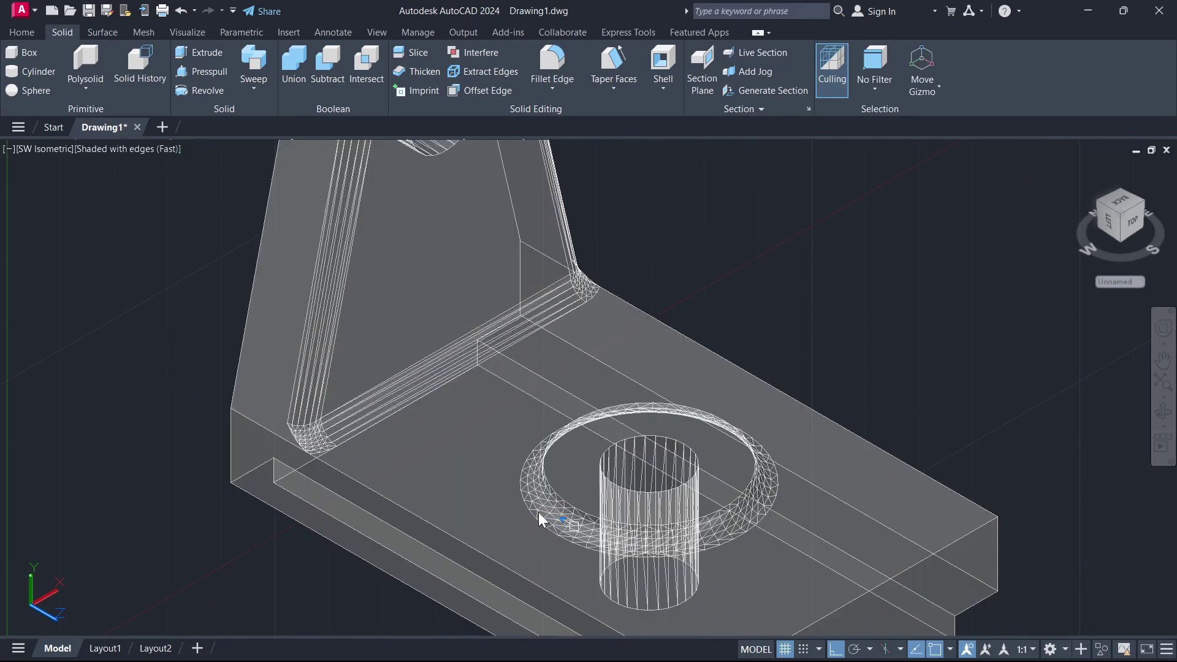
scroll(274, 227, down, 4)
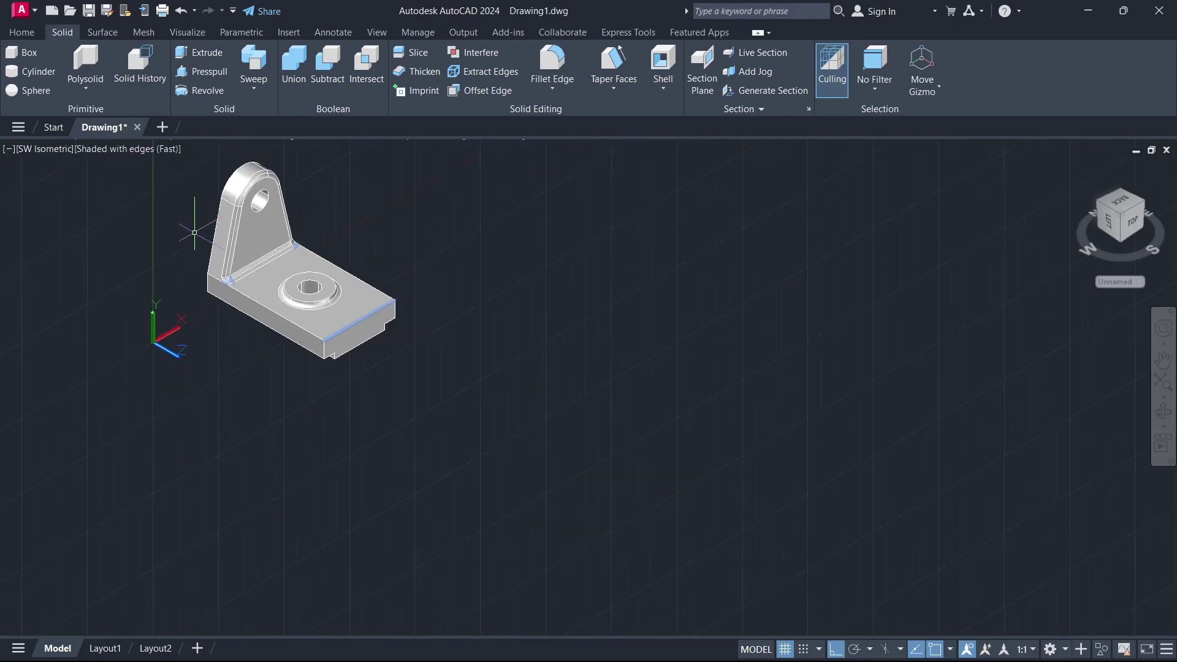
scroll(276, 318, up, 3)
scroll(491, 348, down, 3)
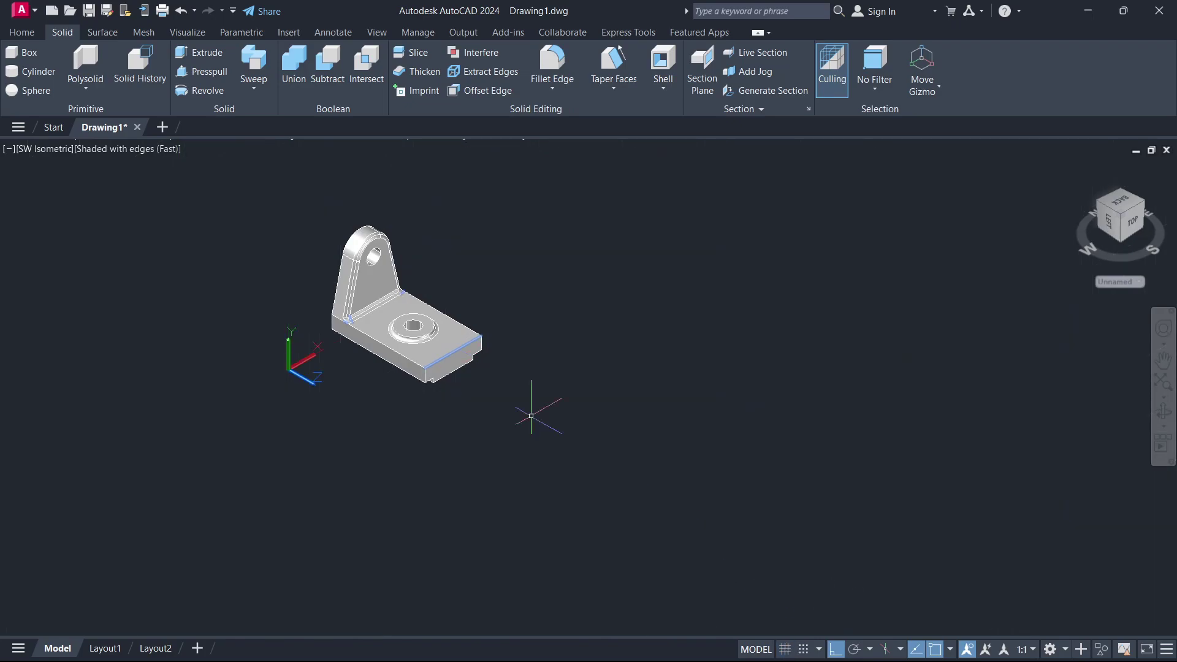
scroll(331, 277, up, 3)
scroll(331, 277, up, 2)
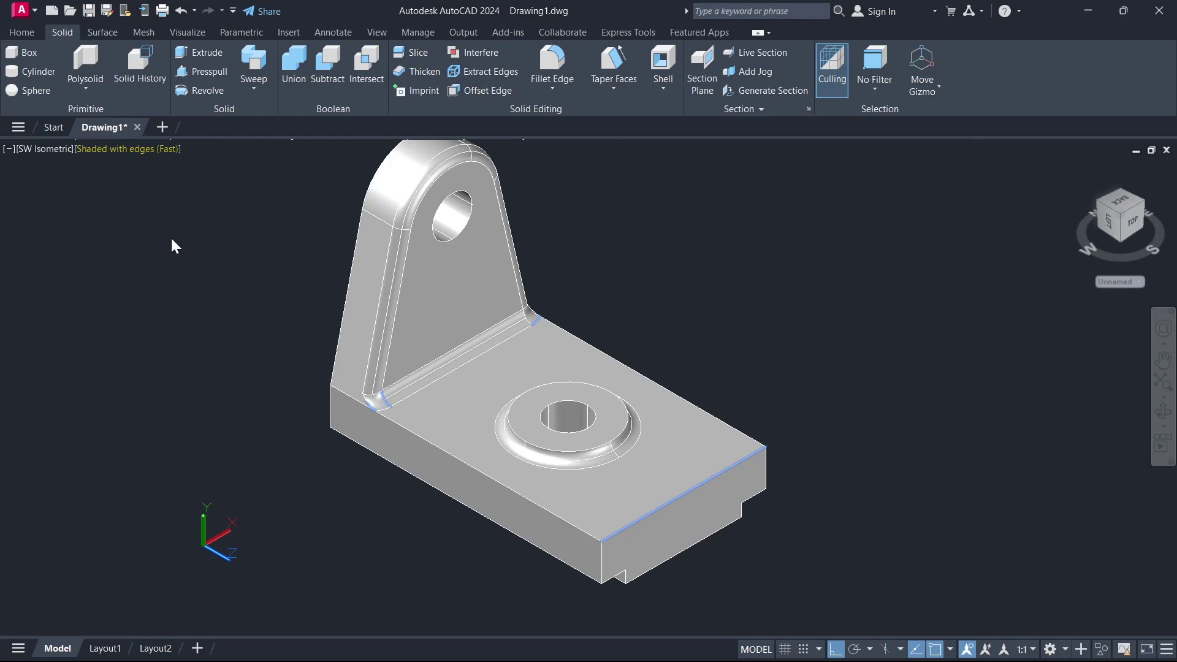
Display the filleted bracket in Realistic style, shifted slightly right in view.
click(1163, 362)
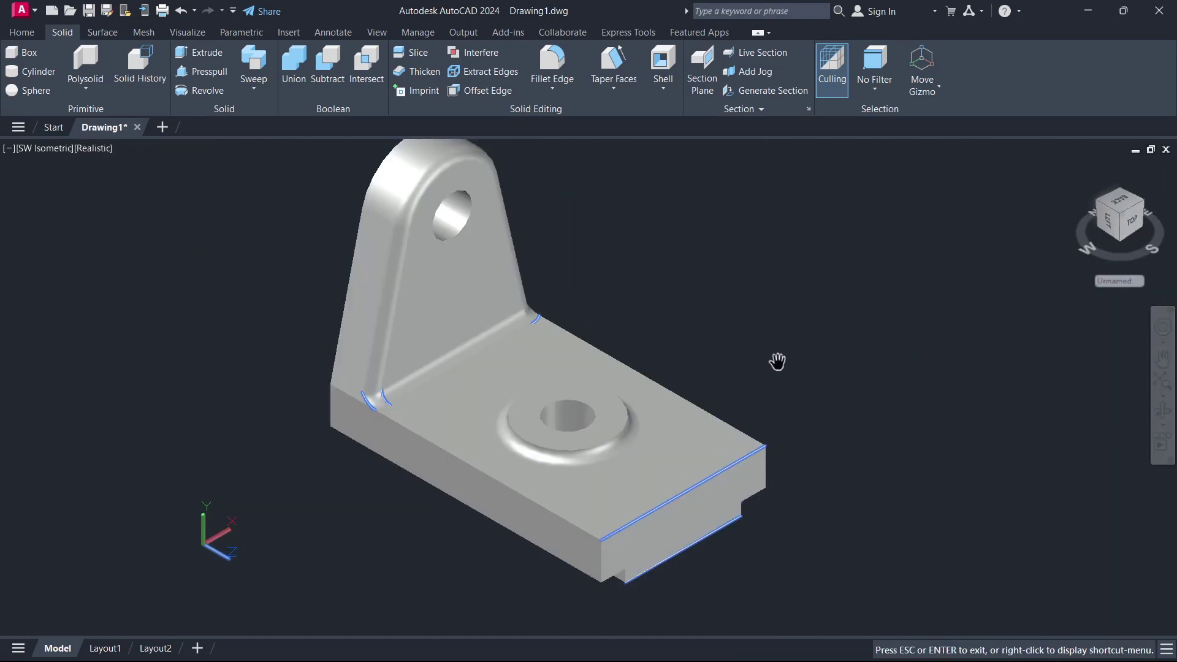
drag(777, 361, 824, 363)
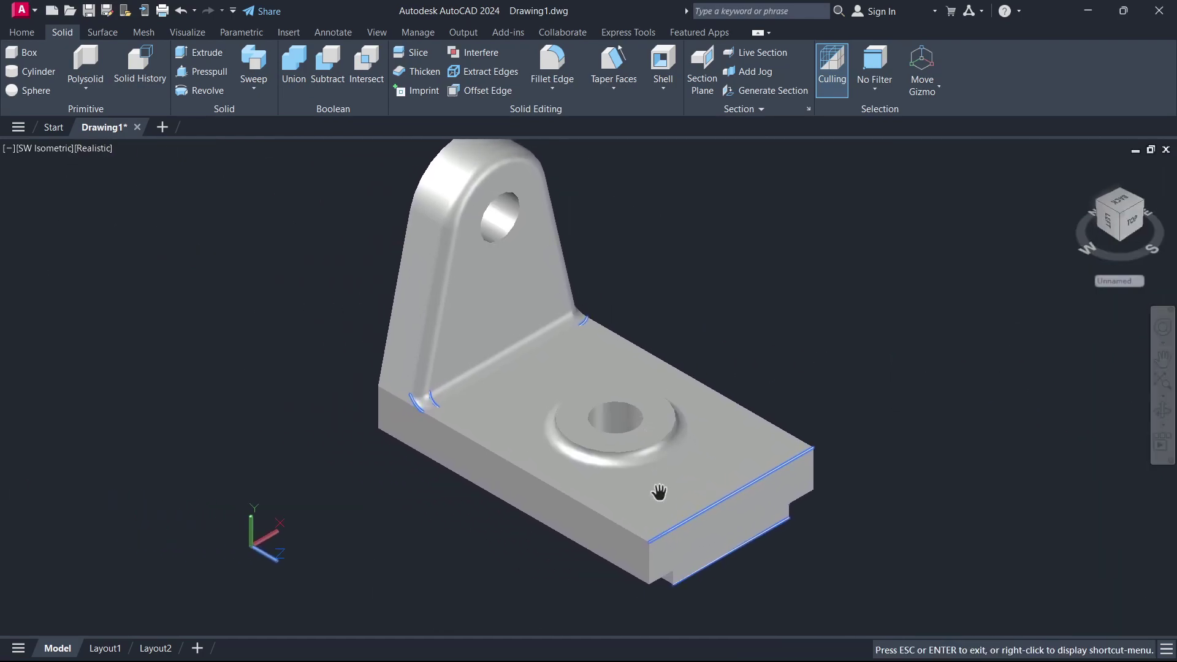
key(Escape)
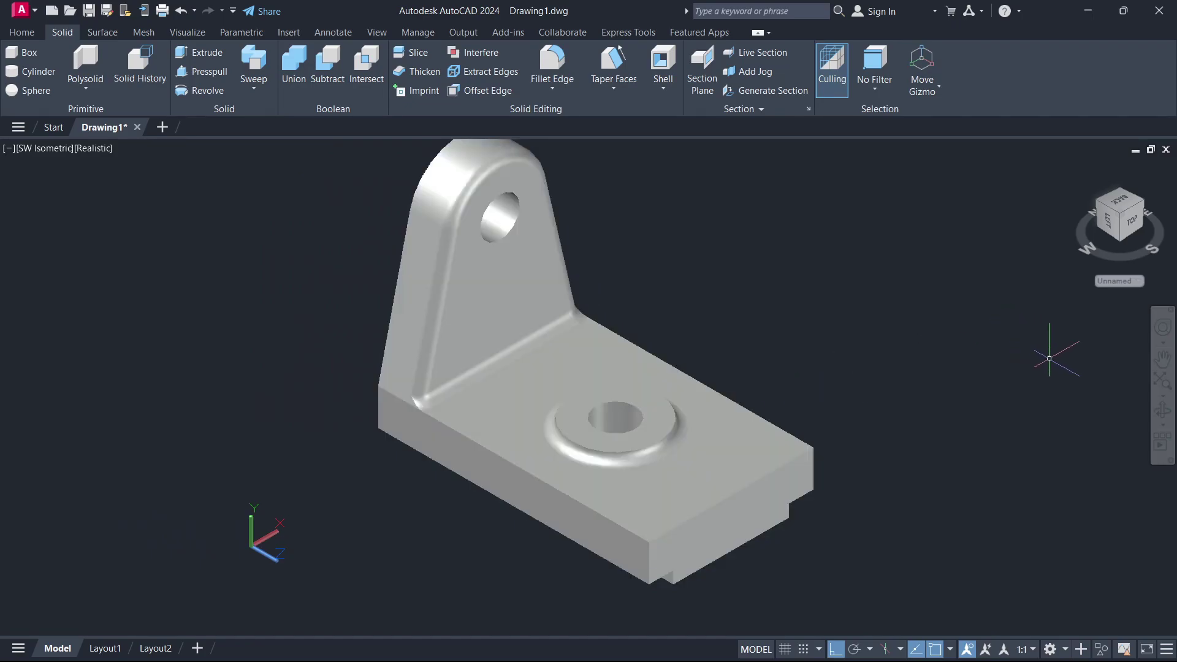
Orbit the Realistic bracket to several angles, including a steep overhead view.
click(1163, 410)
mouse_move(766, 337)
mouse_down()
mouse_move(530, 323)
mouse_move(412, 288)
mouse_move(914, 388)
mouse_move(467, 266)
mouse_move(310, 208)
mouse_move(347, 620)
mouse_move(606, 325)
mouse_move(870, 330)
mouse_move(1037, 315)
mouse_move(425, 389)
mouse_move(159, 309)
mouse_move(704, 339)
mouse_move(633, 339)
mouse_move(650, 356)
mouse_move(491, 328)
mouse_move(567, 297)
mouse_move(751, 313)
mouse_move(701, 412)
mouse_move(719, 304)
mouse_up()
key(shift+w)
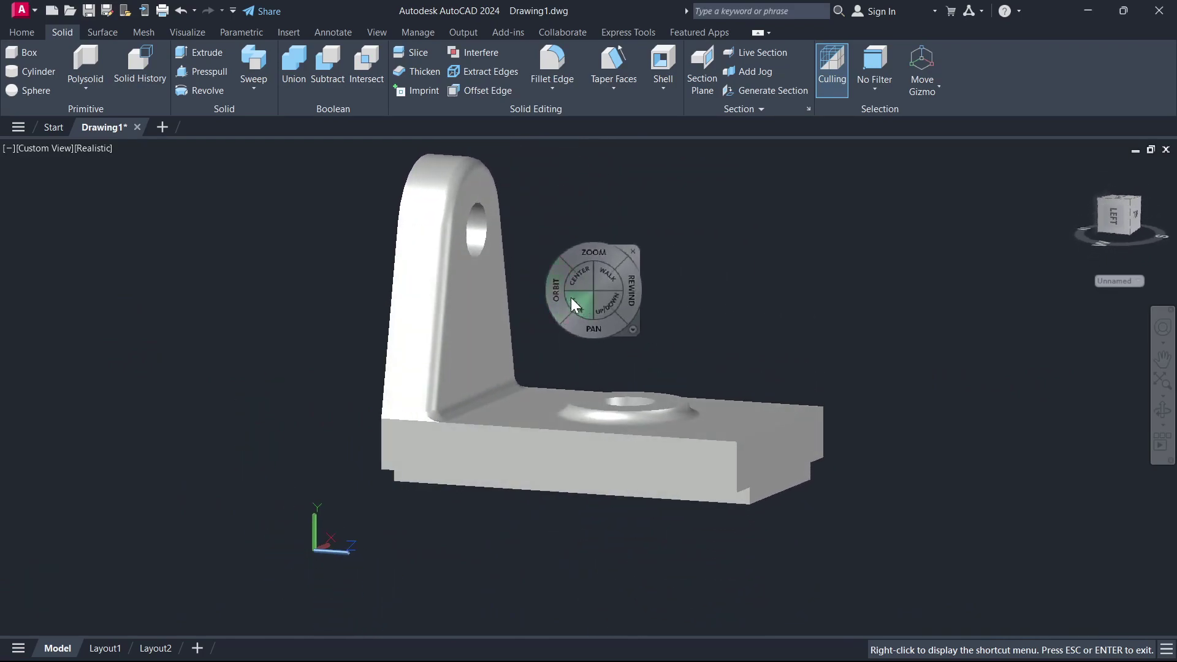
mouse_move(557, 294)
mouse_down()
mouse_move(286, 326)
mouse_move(199, 265)
mouse_move(517, 350)
mouse_move(491, 338)
mouse_move(416, 255)
mouse_up()
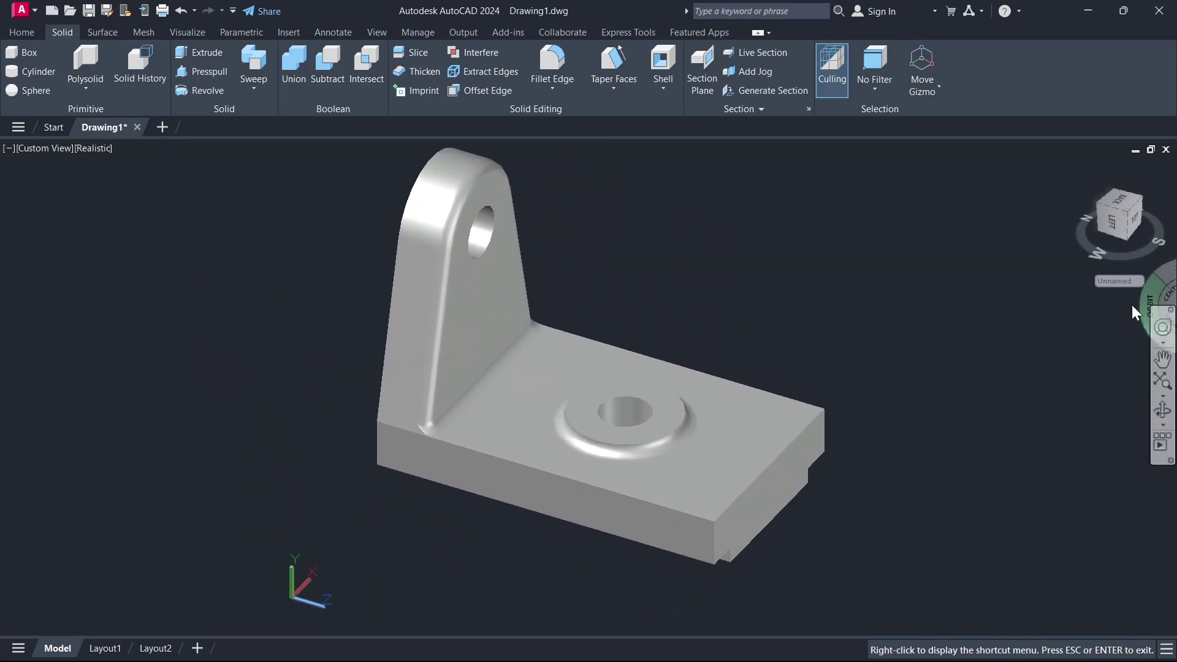
mouse_move(706, 314)
mouse_down()
mouse_move(741, 330)
mouse_move(341, 310)
mouse_move(457, 307)
mouse_move(584, 351)
mouse_up()
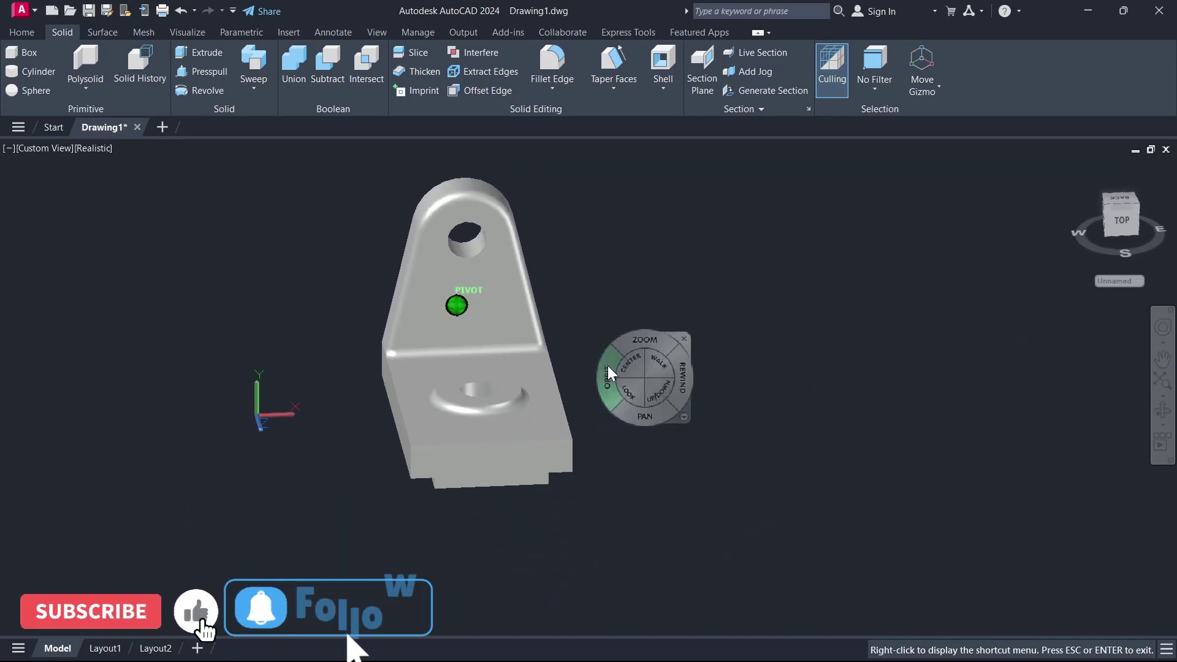
key(Escape)
scroll(399, 360, up, 5)
scroll(544, 630, down, 8)
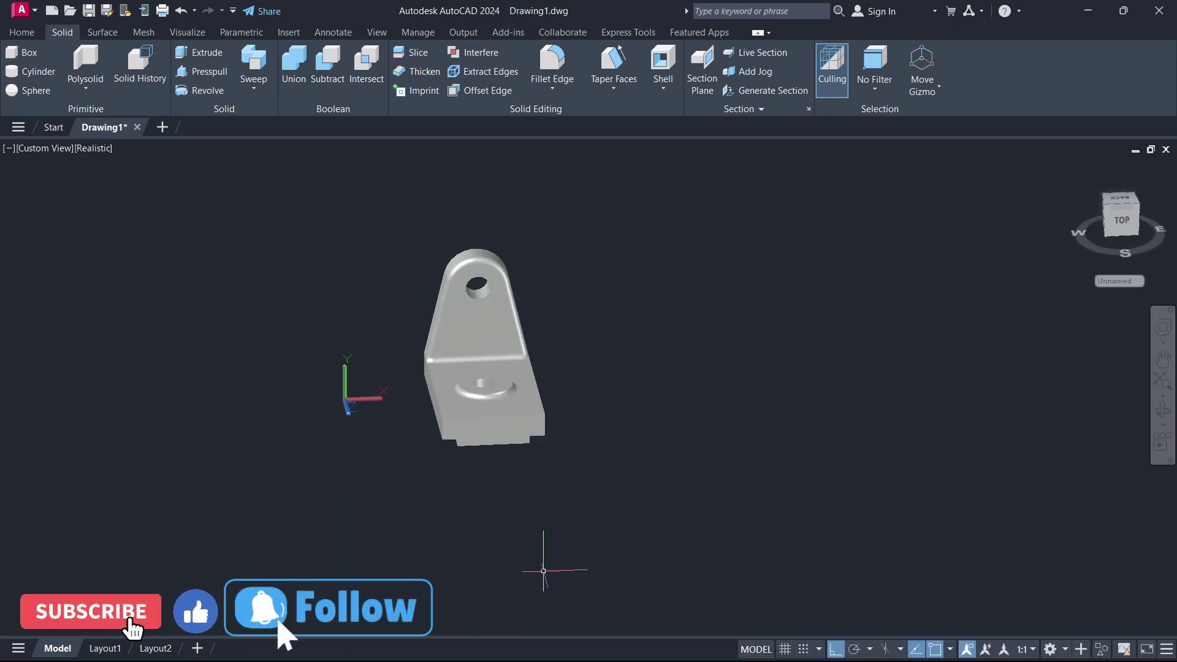